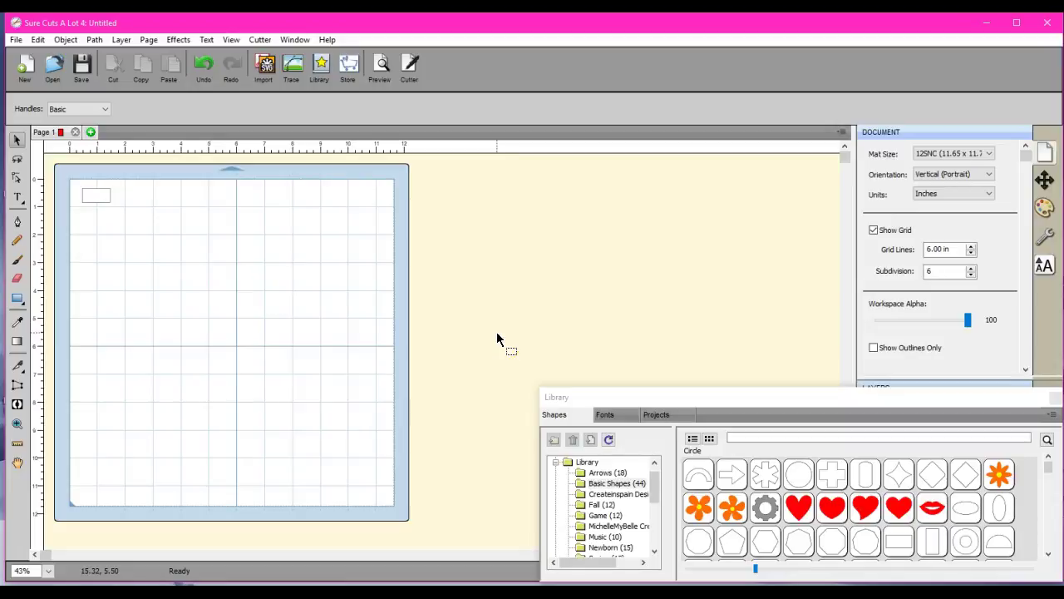
Scale the small mat rectangle up to about 1.957 in wide by 1.050 in high.
click(744, 396)
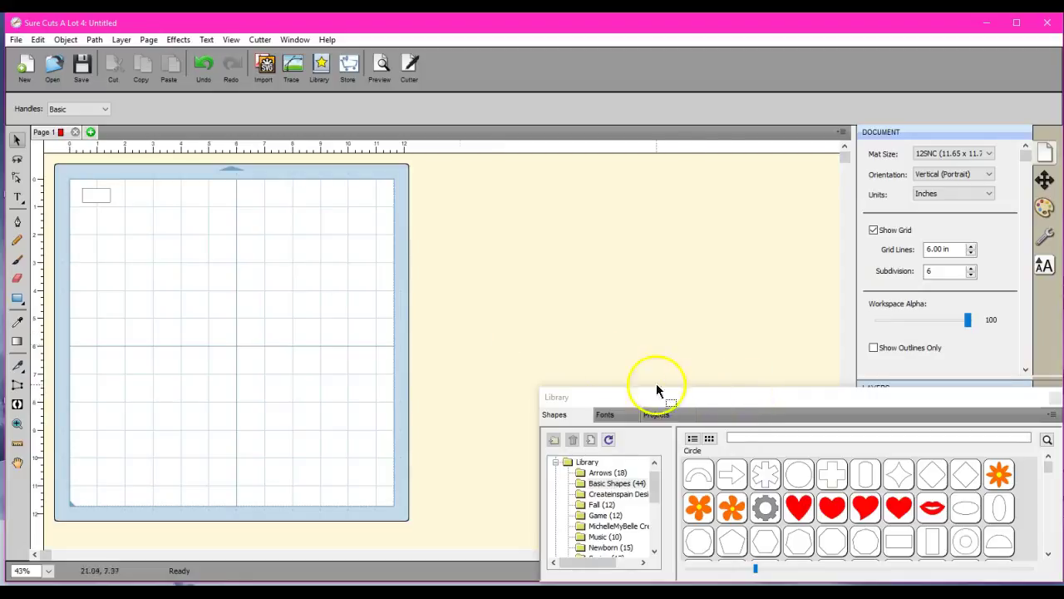
click(219, 261)
click(94, 200)
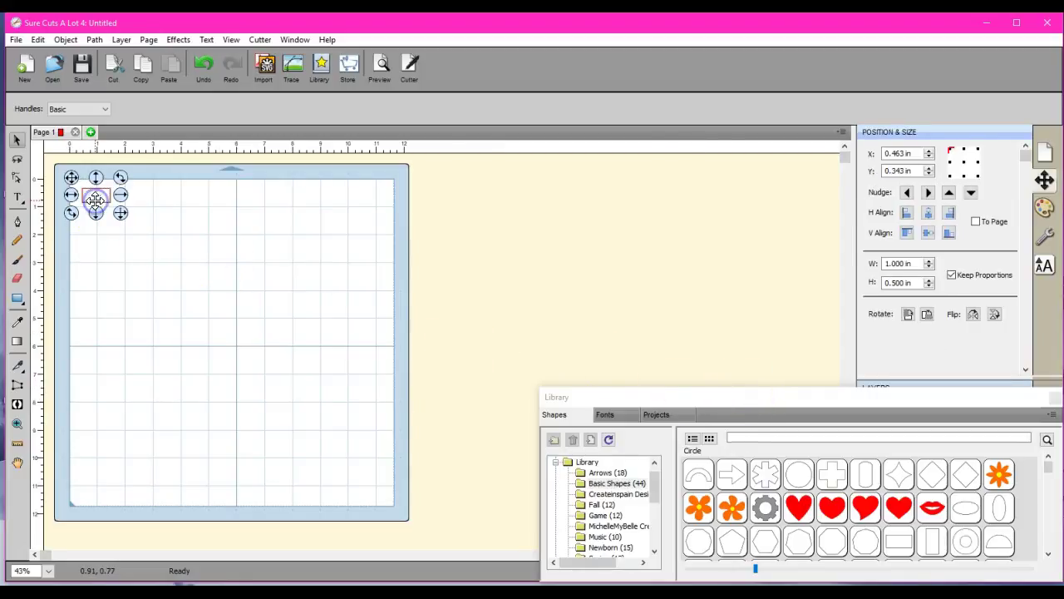
click(121, 216)
drag(121, 215, 148, 230)
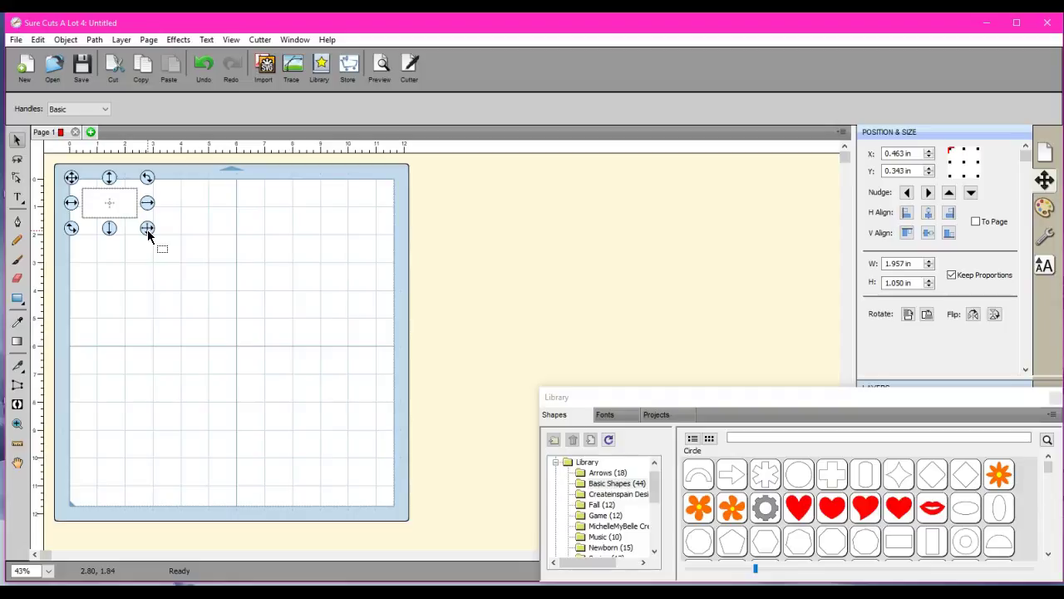
drag(121, 207, 176, 226)
Duplicate the rectangle into 3 columns and 4 rows, spaced 1.000 in across and 0.800 in down.
click(66, 40)
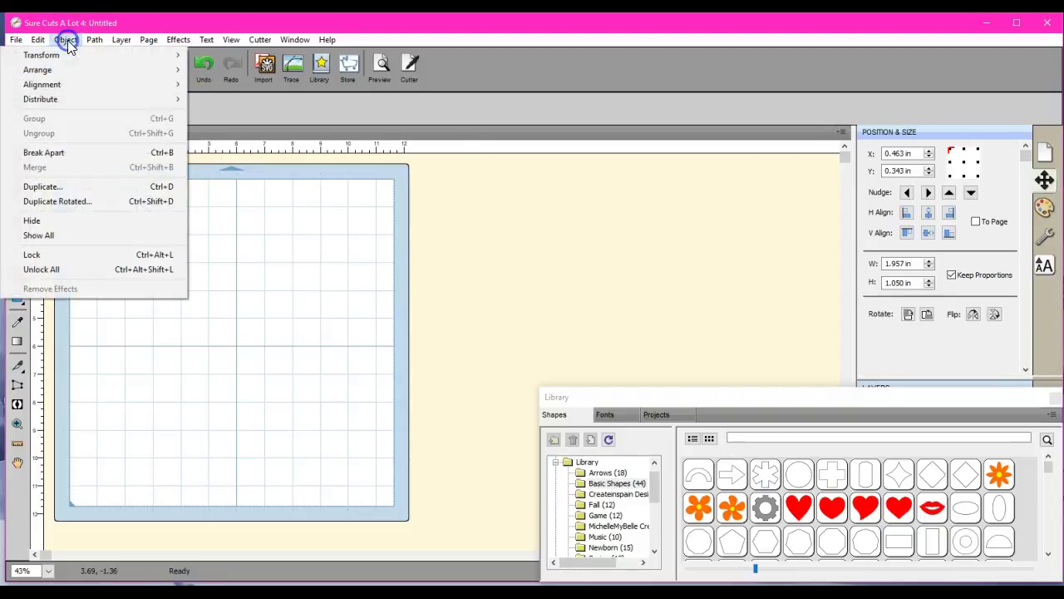
click(88, 184)
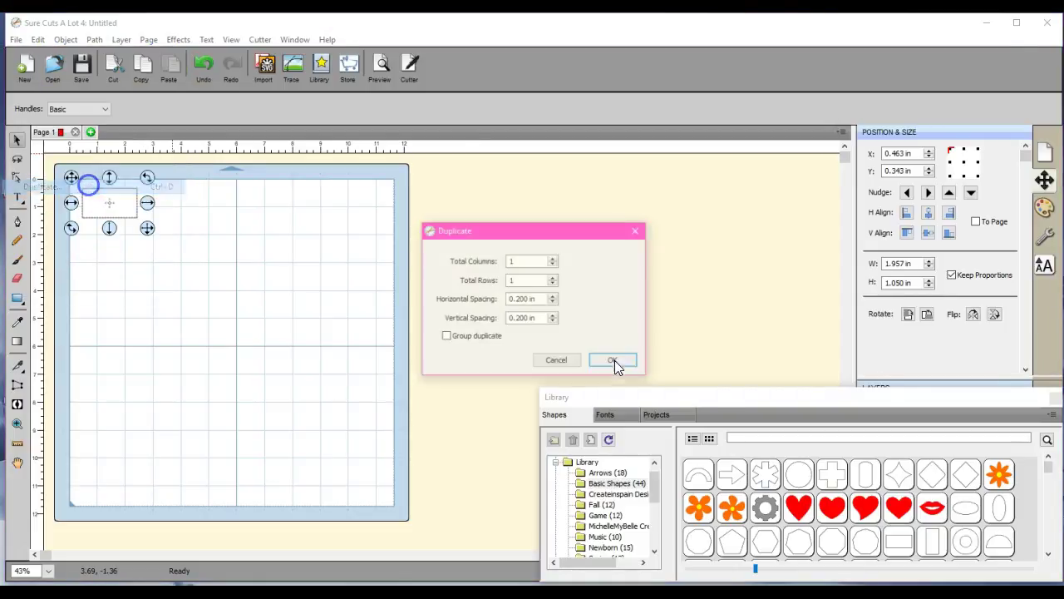
click(553, 259)
click(553, 258)
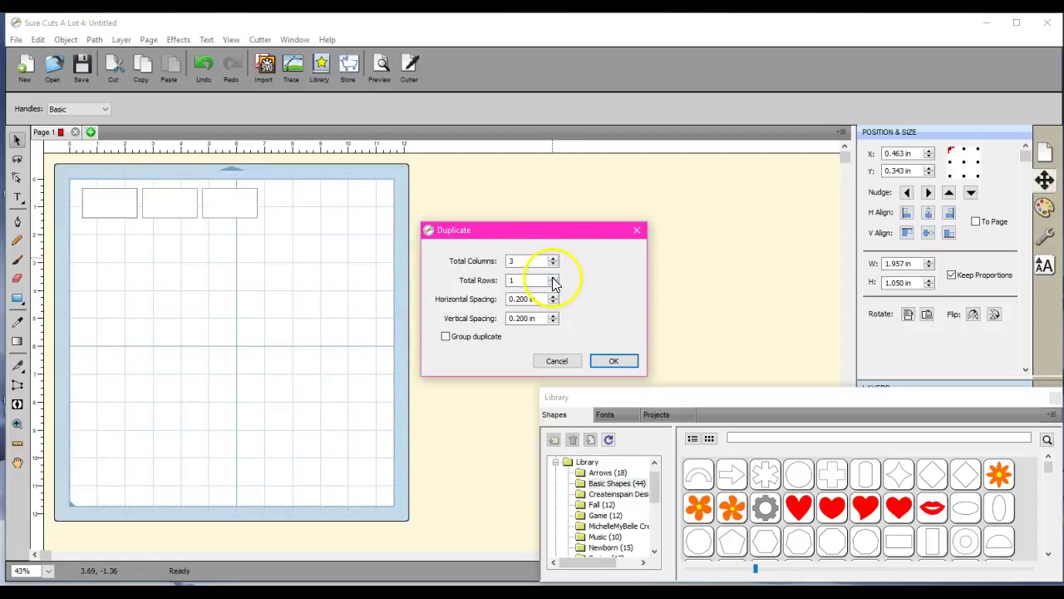
click(553, 277)
click(553, 277)
click(553, 278)
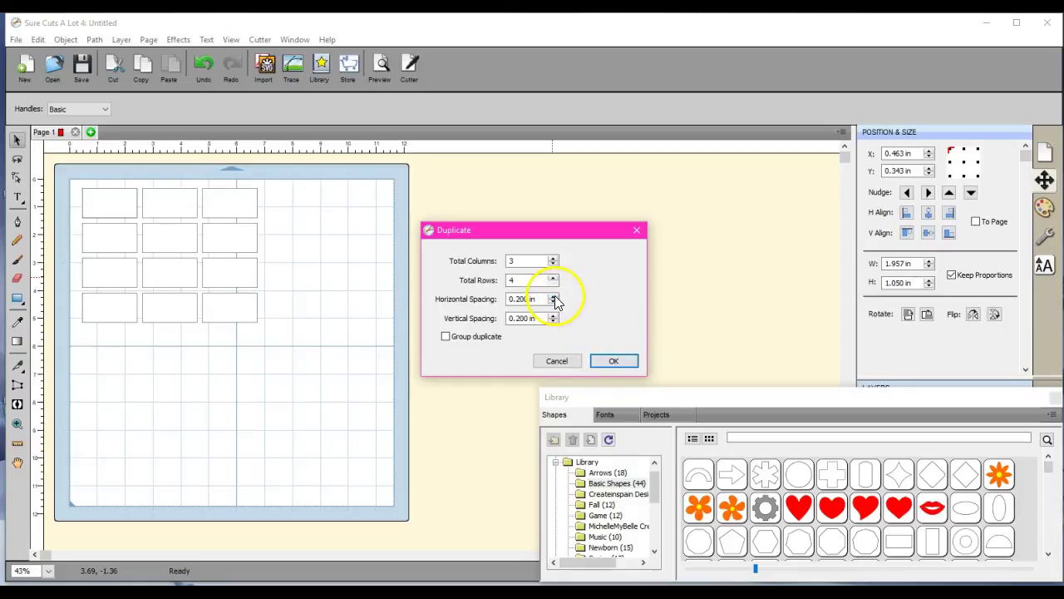
click(553, 295)
click(553, 295)
click(553, 295)
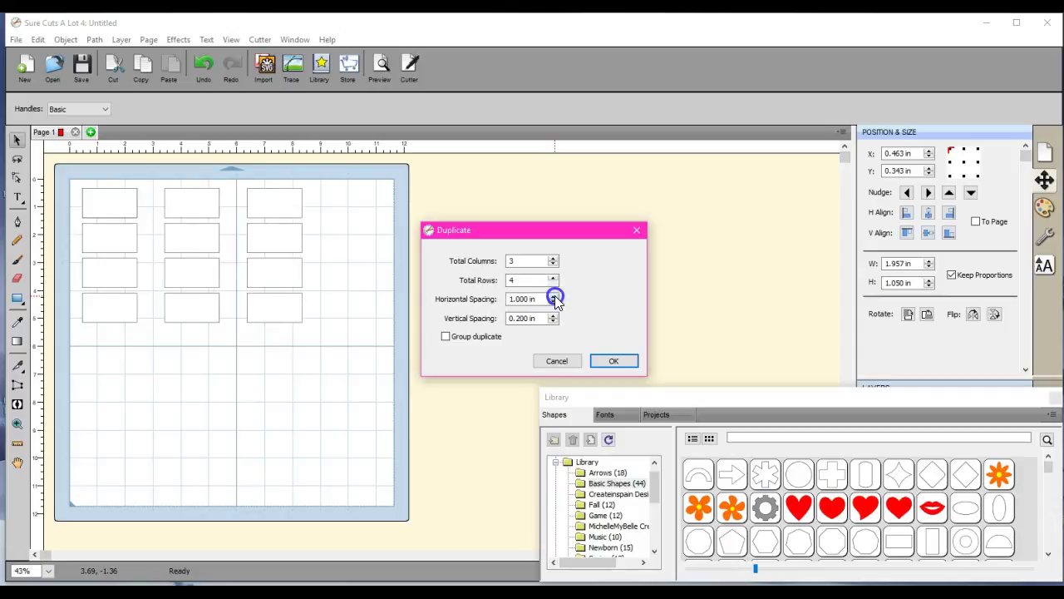
click(553, 314)
click(553, 314)
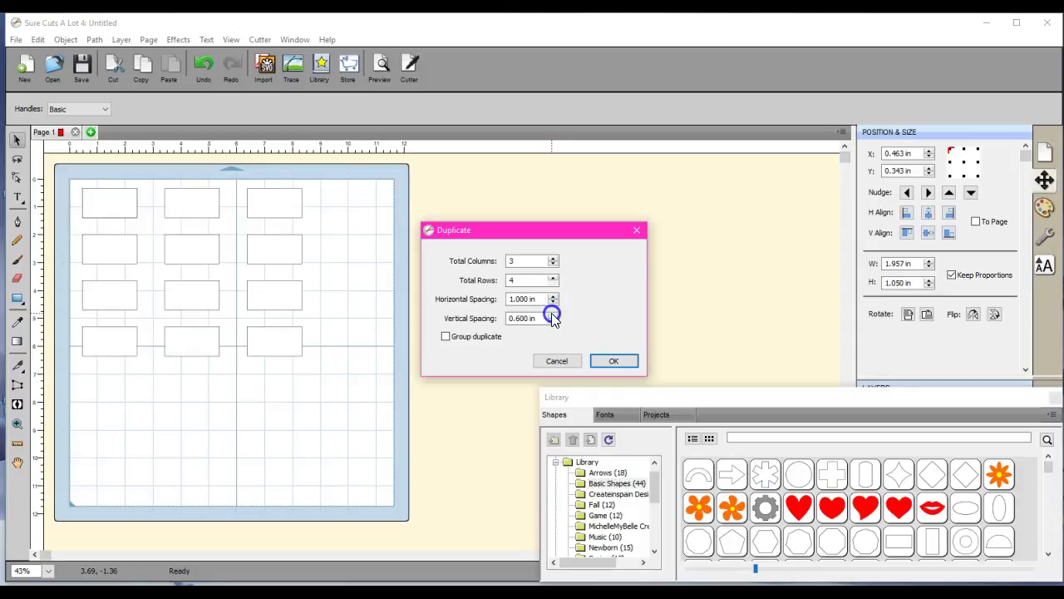
click(553, 314)
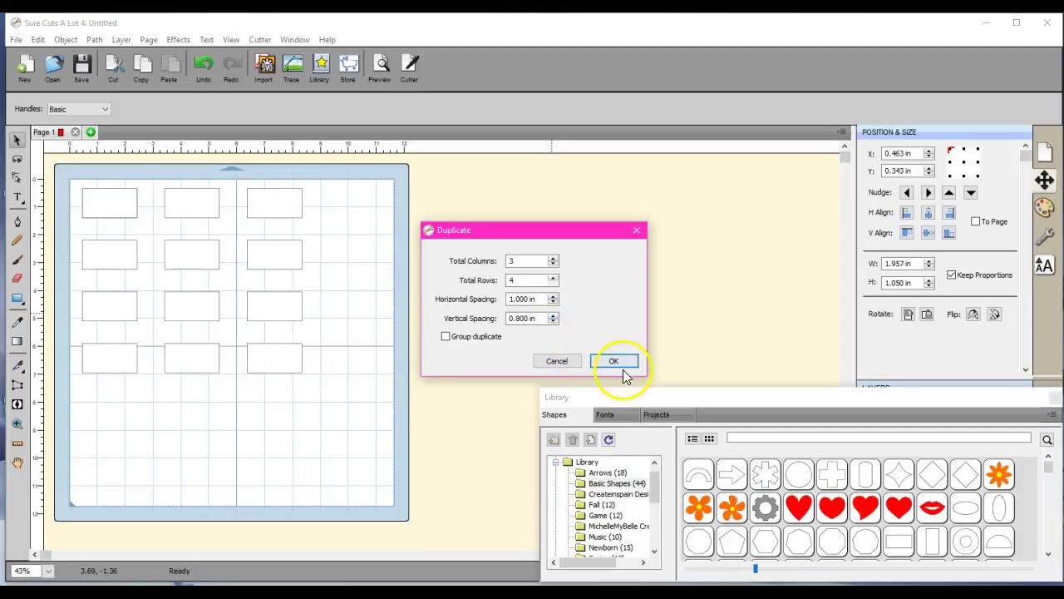
click(616, 361)
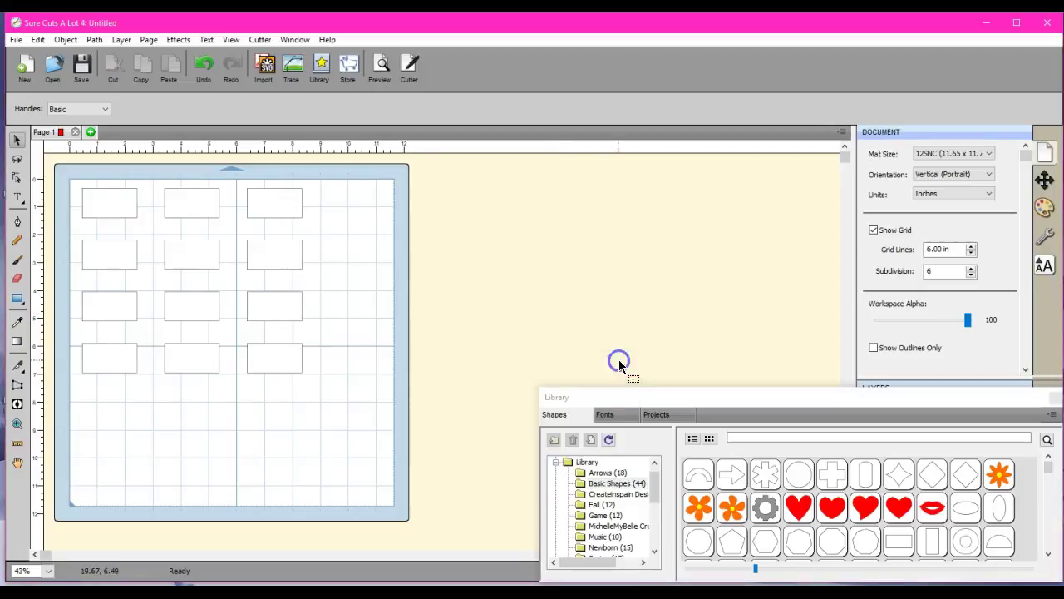
Preview round SS 12 / PP 24 (3.20 mm) rhinestones on the top-left rectangle.
click(109, 202)
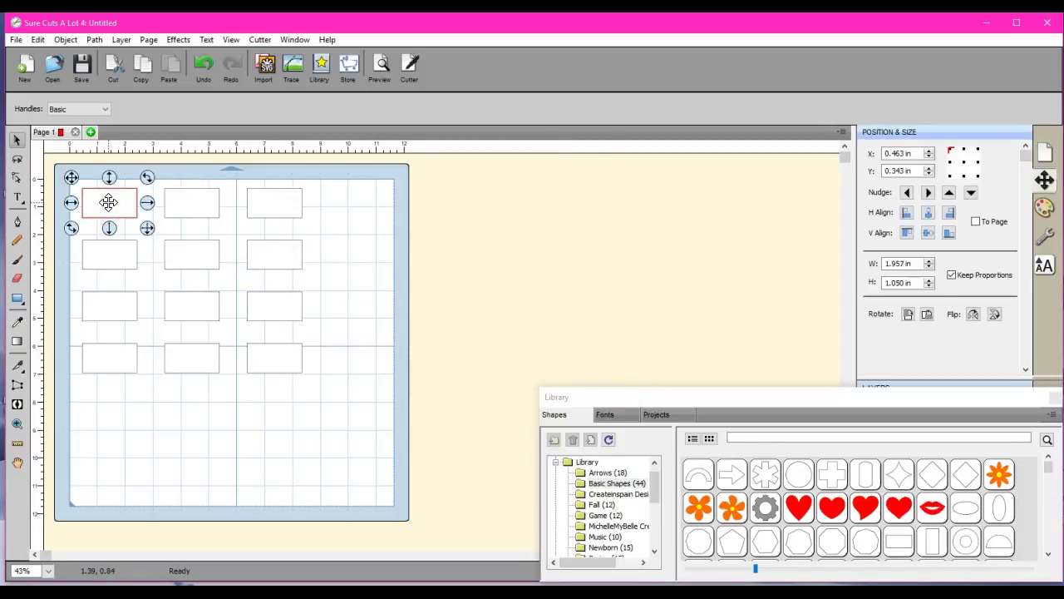
drag(109, 203, 285, 270)
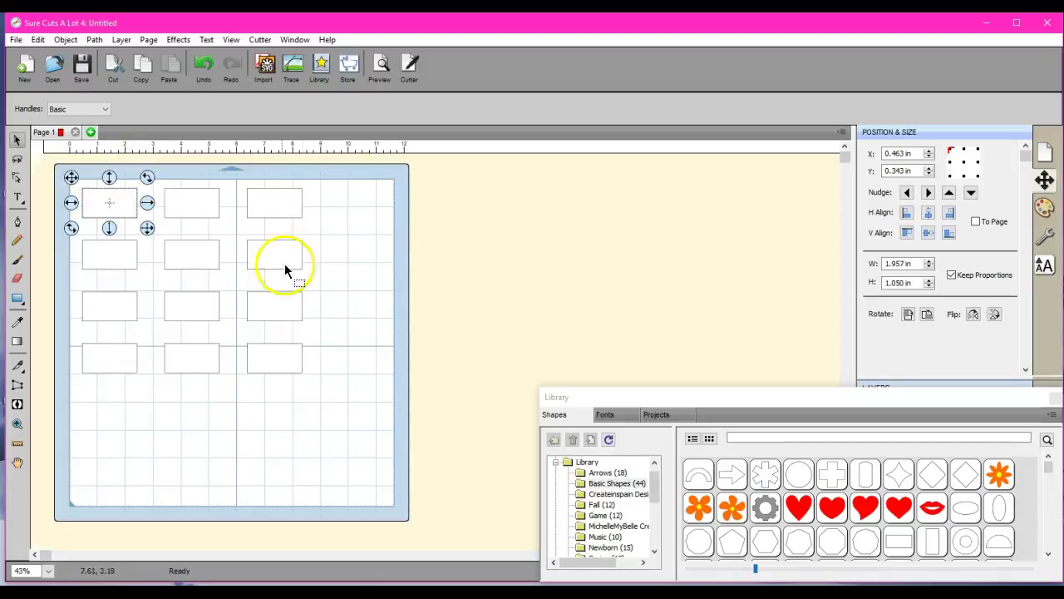
click(179, 42)
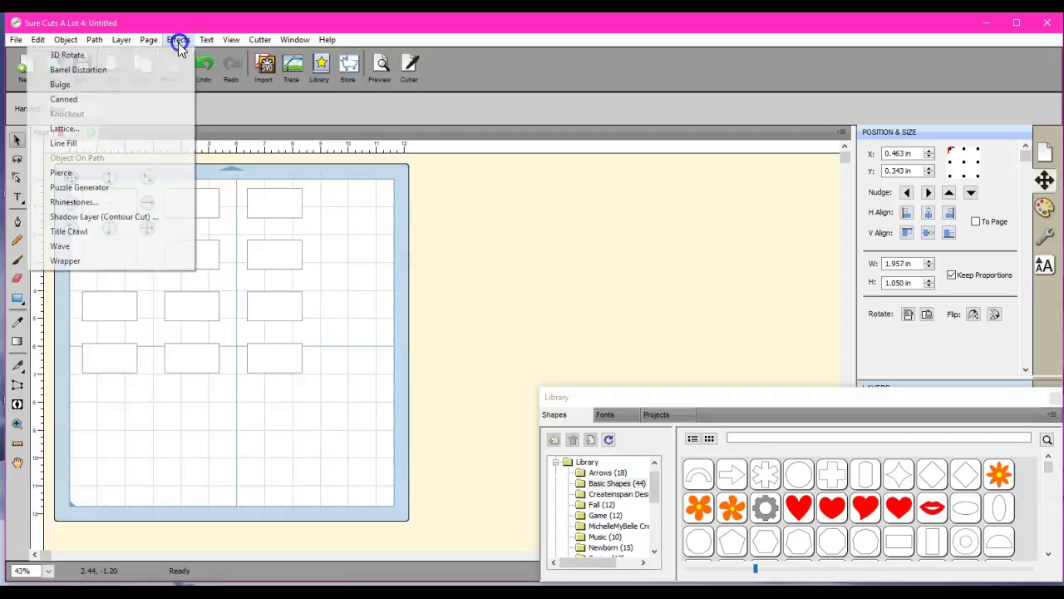
click(152, 203)
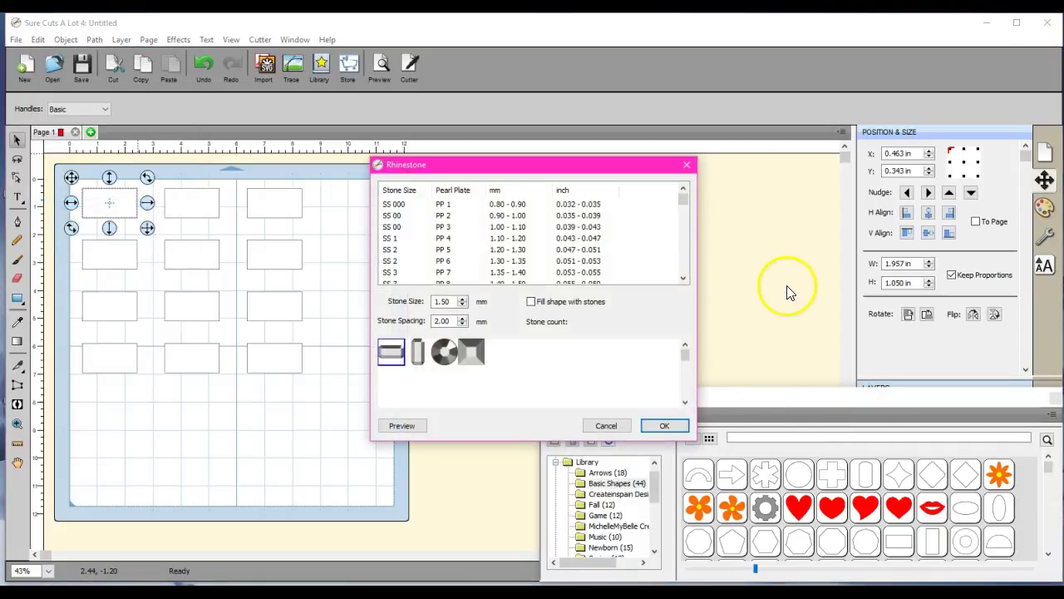
drag(682, 202, 684, 225)
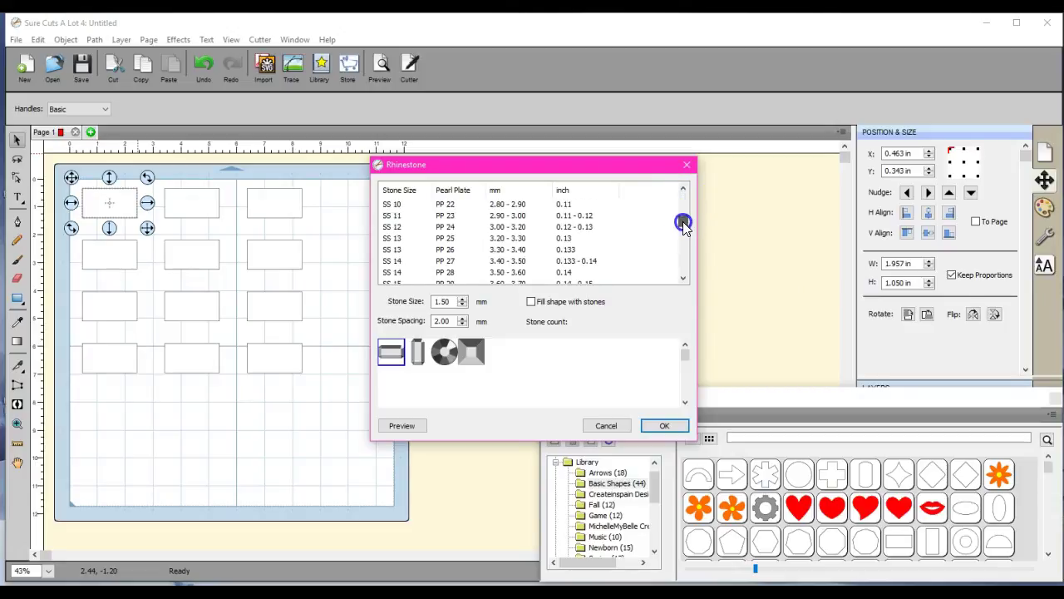
click(584, 233)
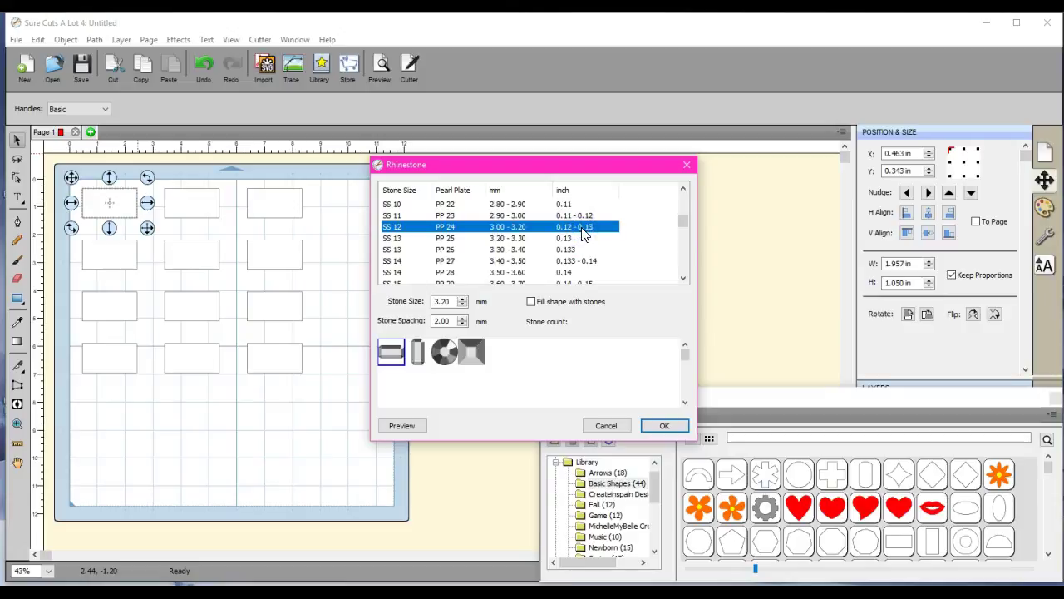
click(448, 351)
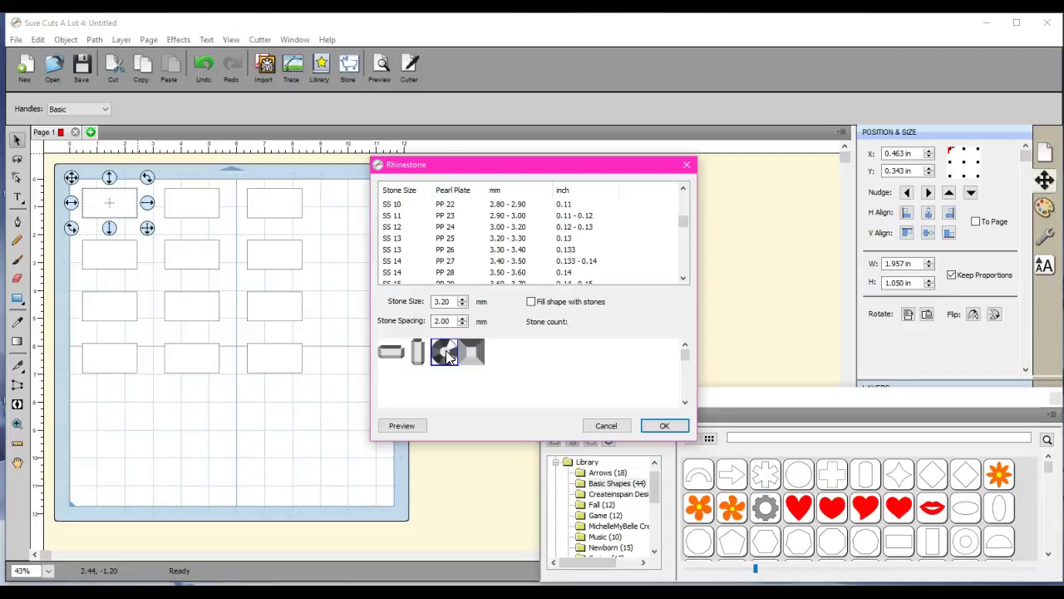
click(534, 309)
click(385, 433)
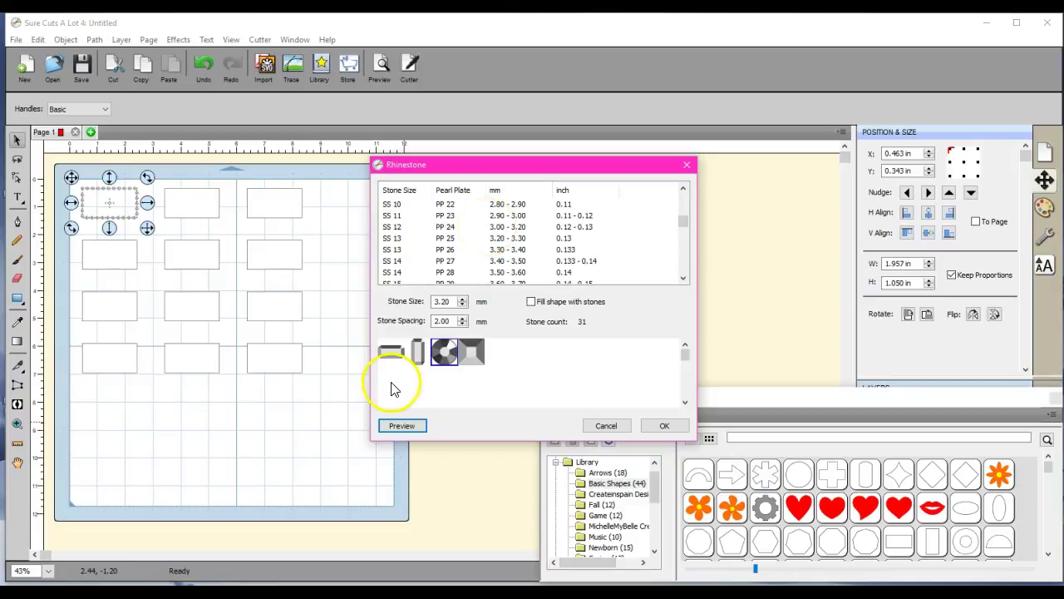
Apply the 31-stone round 3.20 mm rhinestone outline to the top-left rectangle.
click(657, 426)
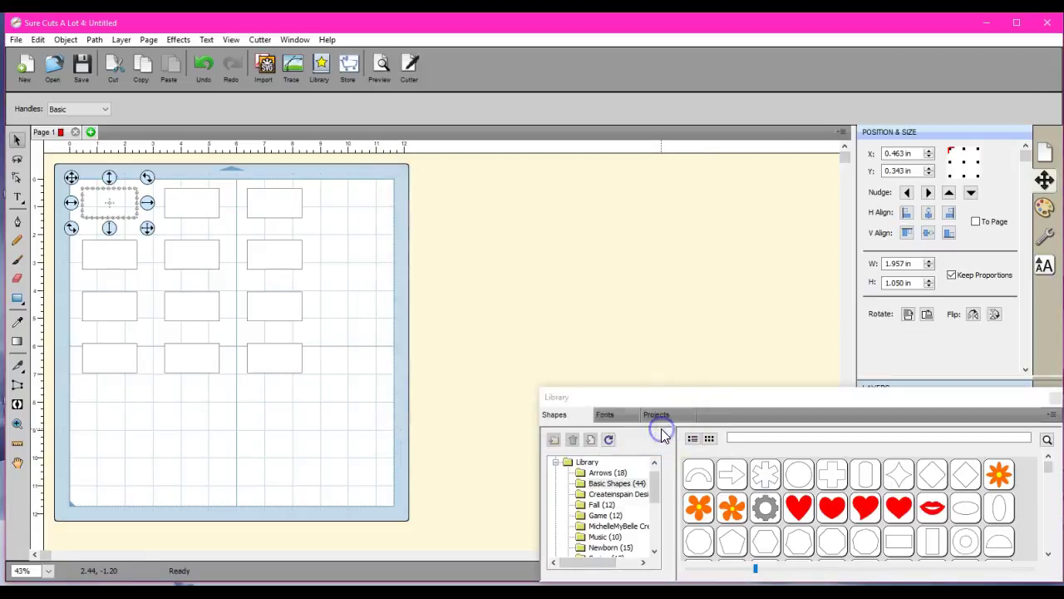
Give the second-row left rectangle a 30-stone outline of round SS 13 / PP 25 (3.30 mm) rhinestones.
click(107, 264)
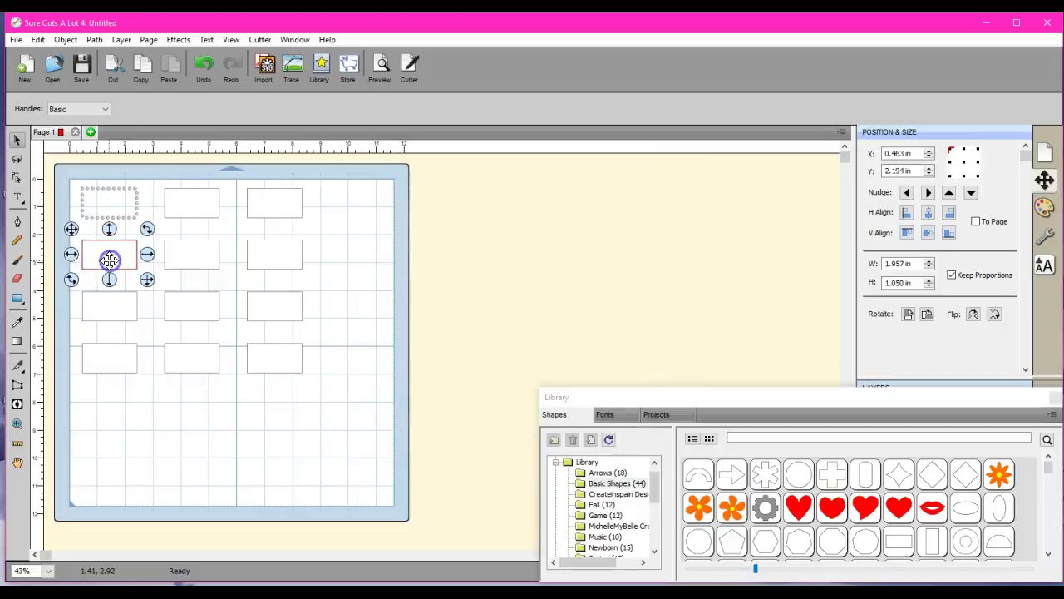
click(178, 40)
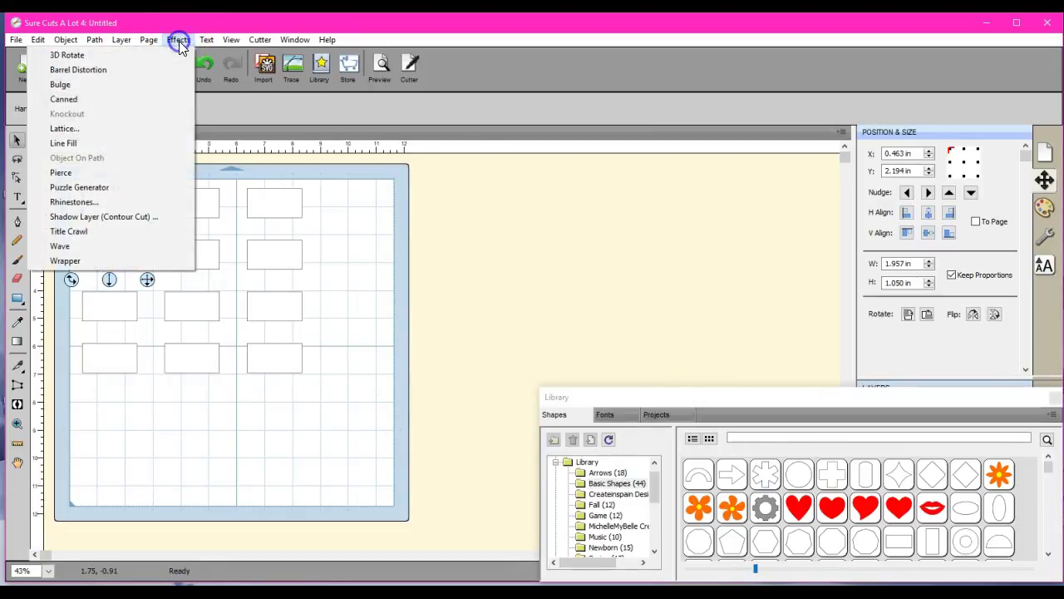
click(172, 207)
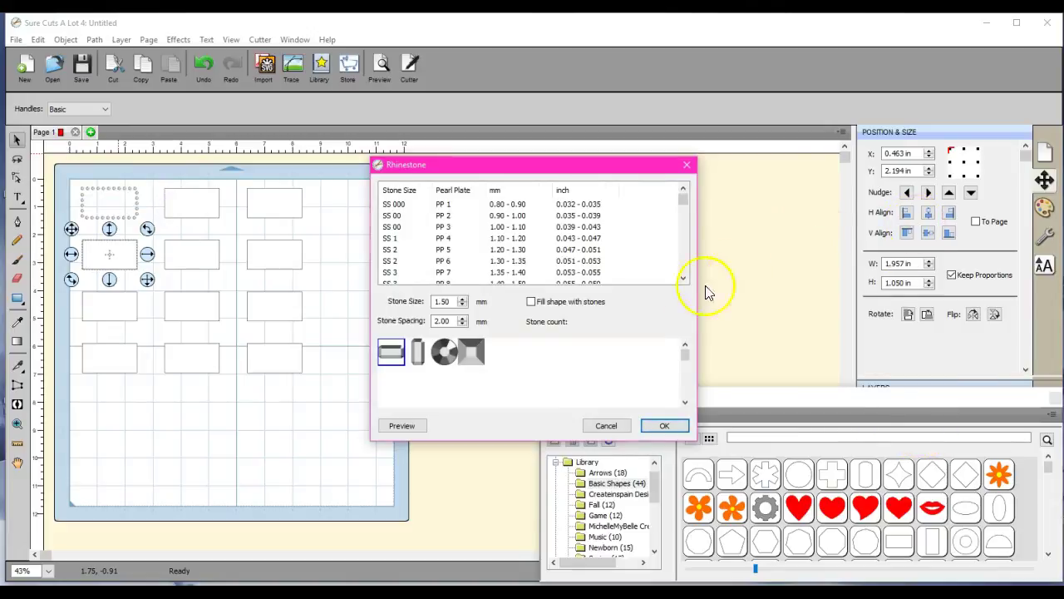
click(686, 269)
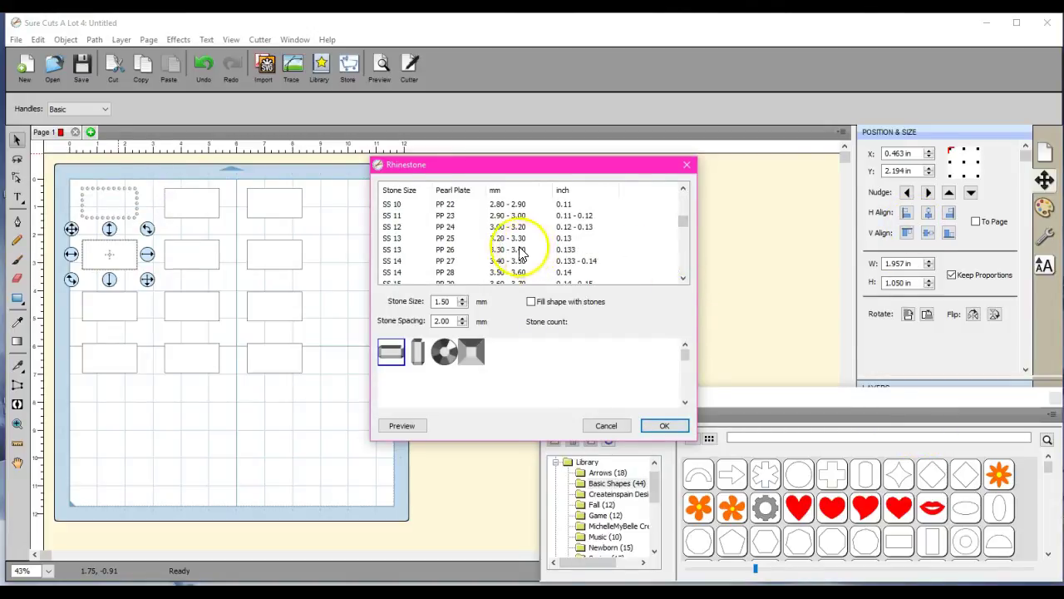
click(500, 238)
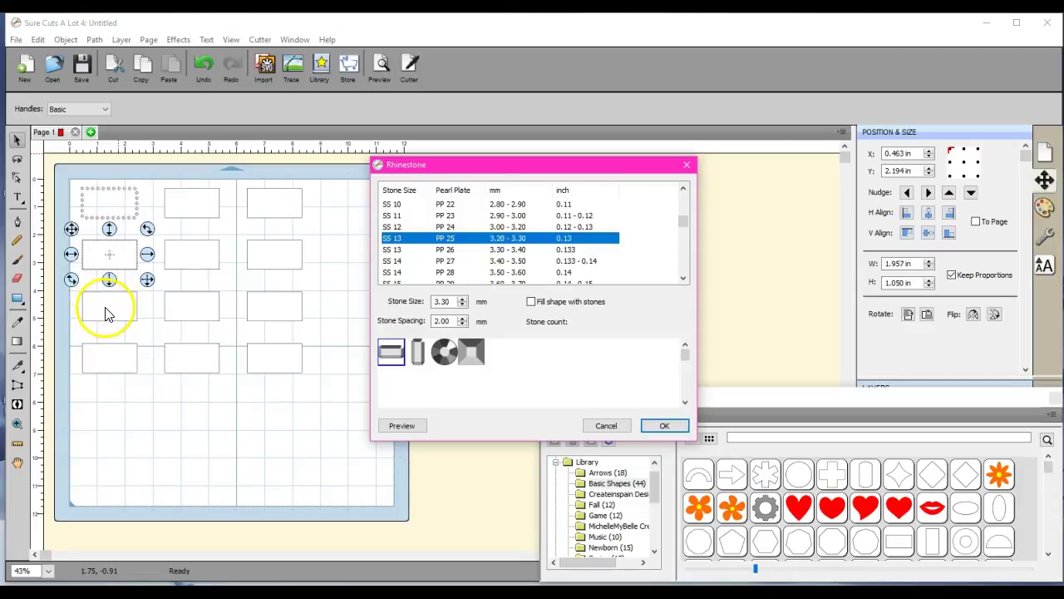
click(444, 352)
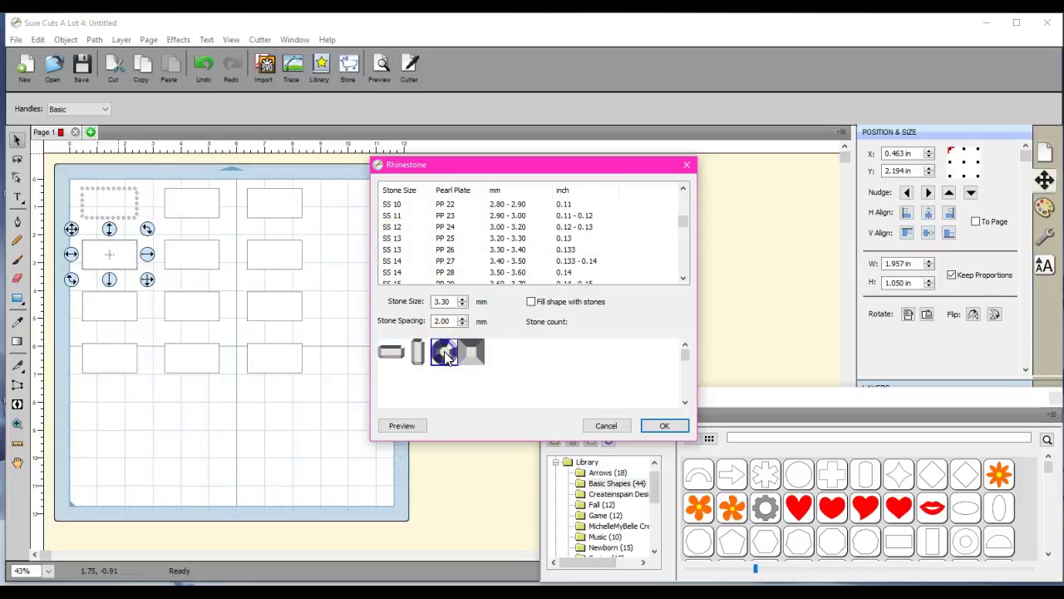
click(400, 428)
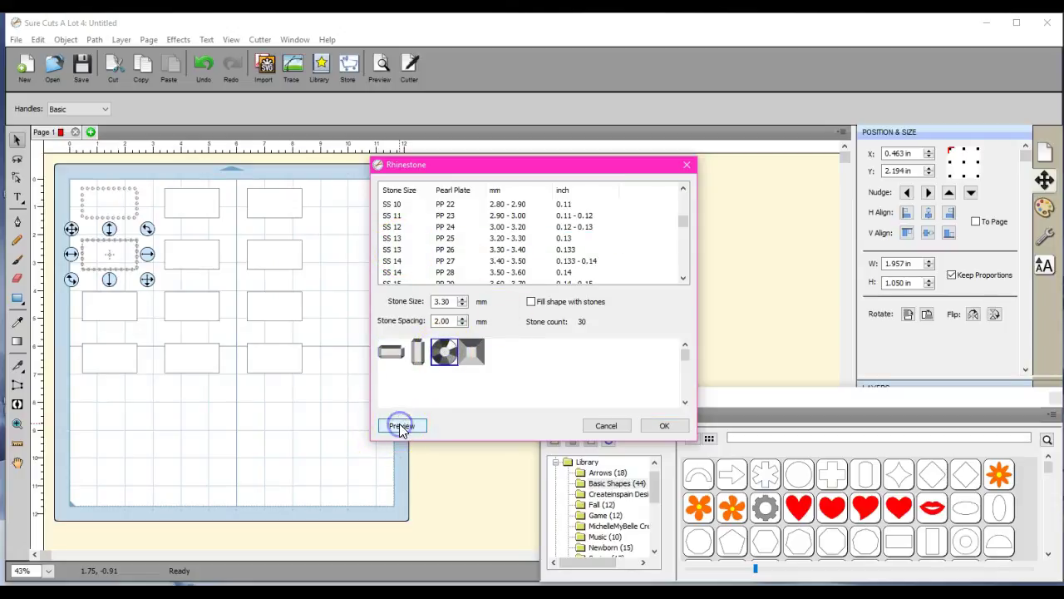
click(669, 426)
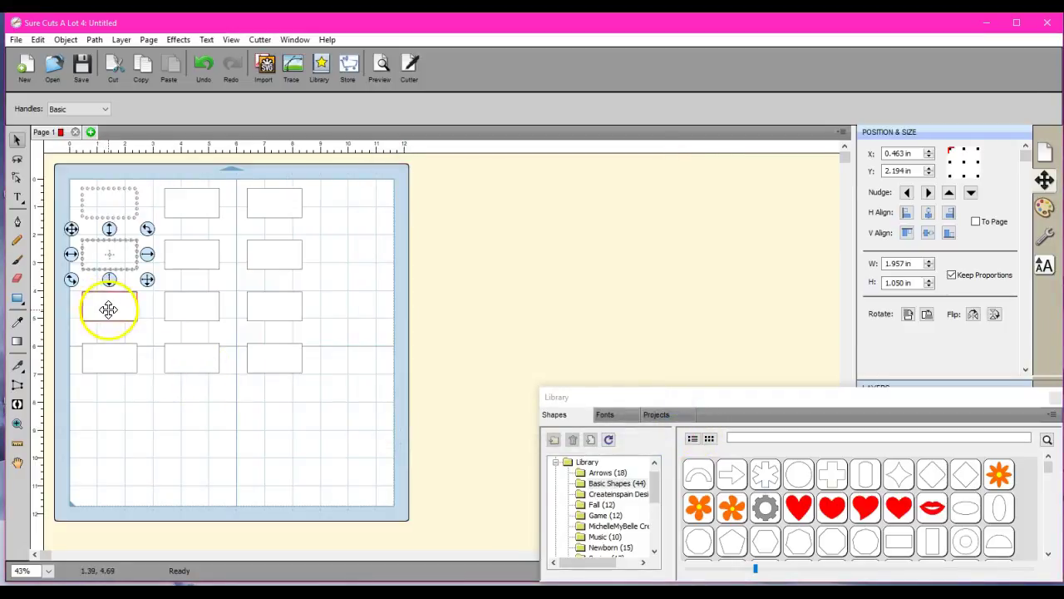
Give the third-row left rectangle a 29-stone outline of round SS 13 / PP 26 (3.40 mm) rhinestones.
click(109, 309)
click(176, 40)
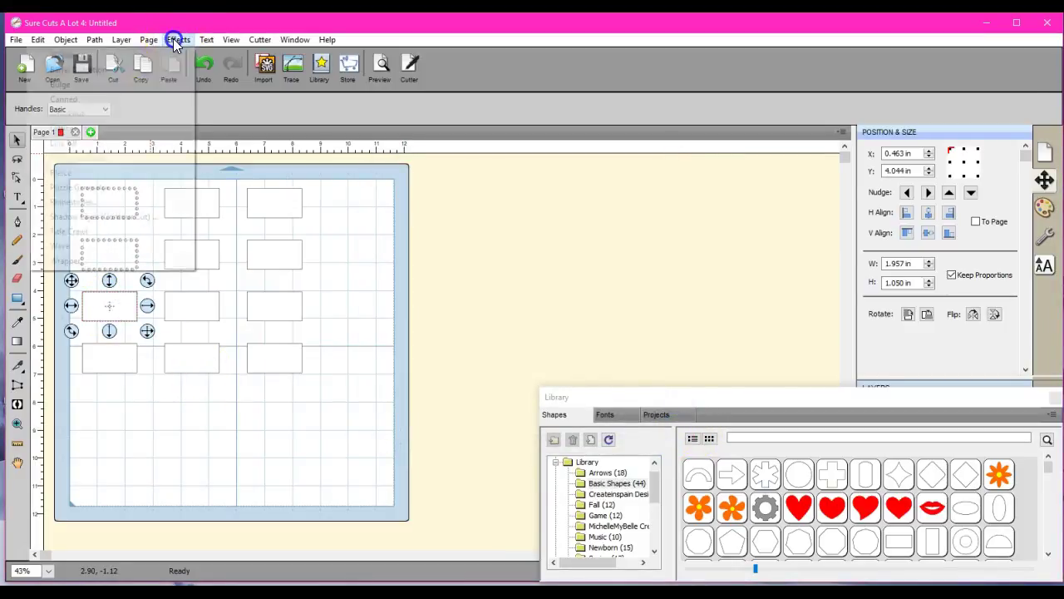
click(159, 198)
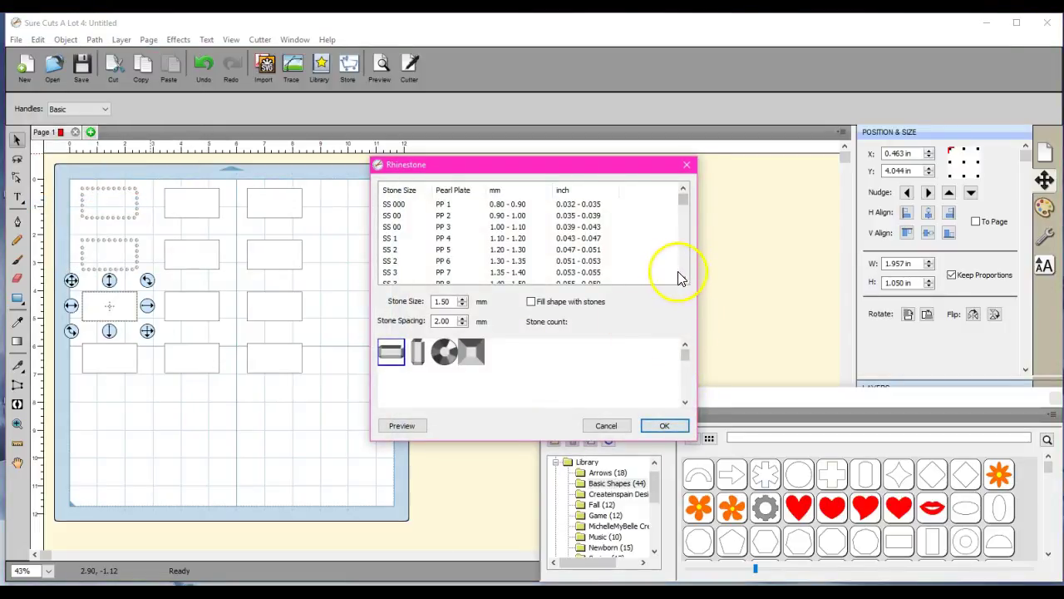
drag(683, 277, 685, 228)
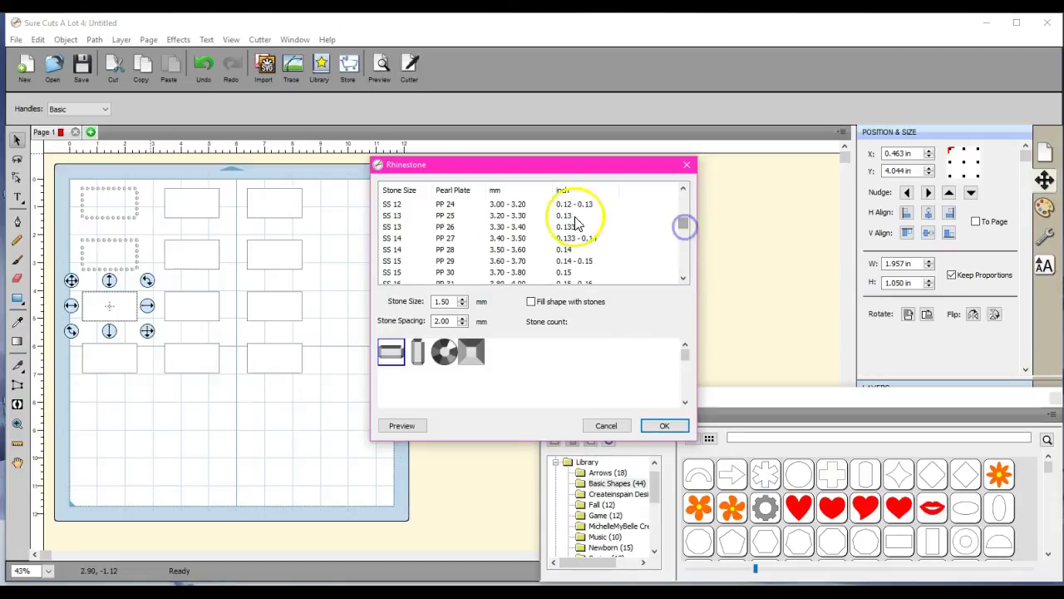
click(524, 231)
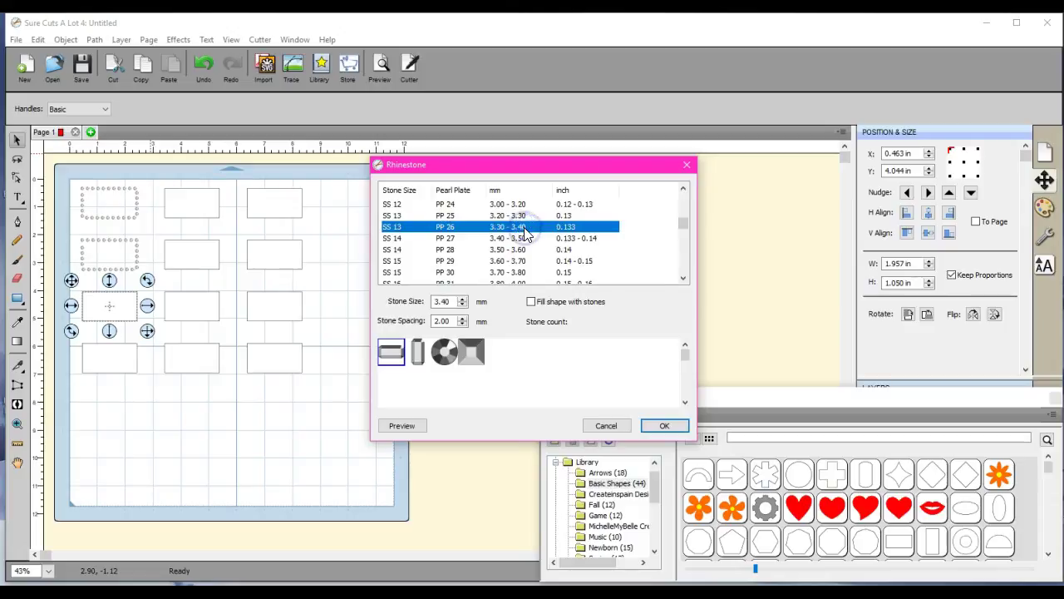
click(443, 358)
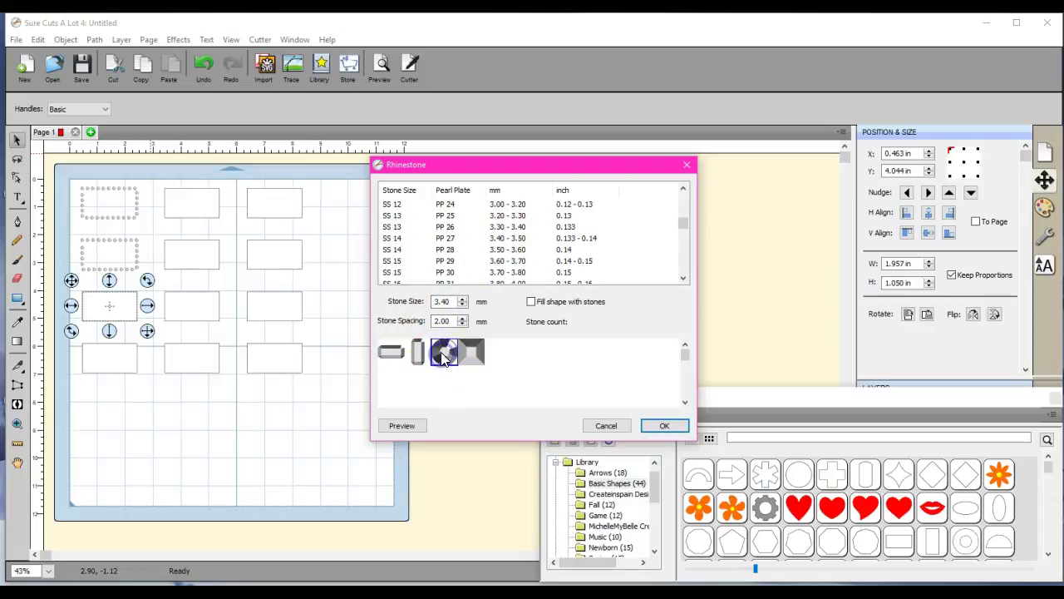
click(395, 426)
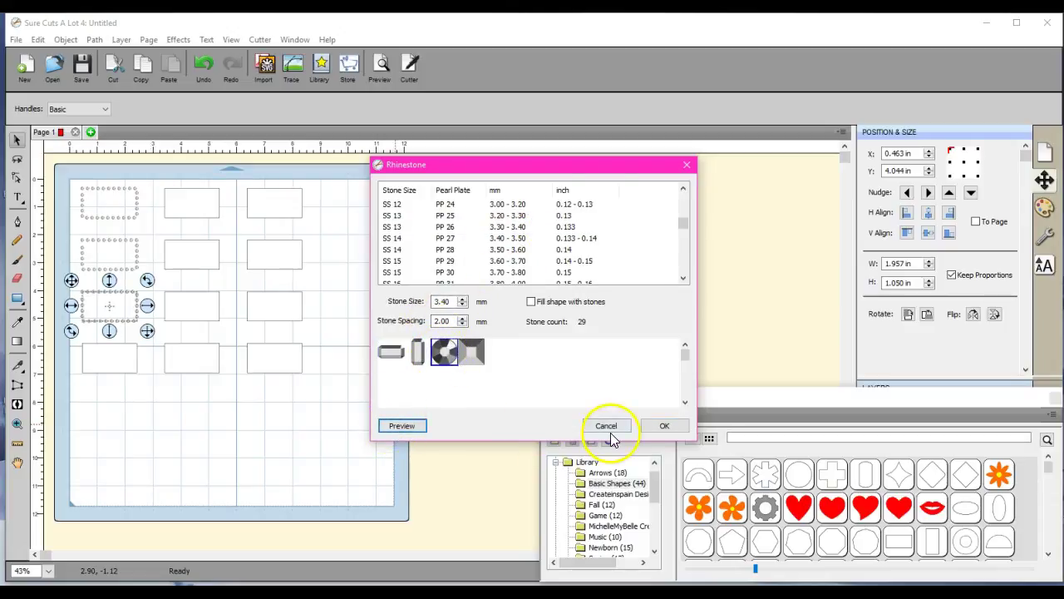
click(666, 426)
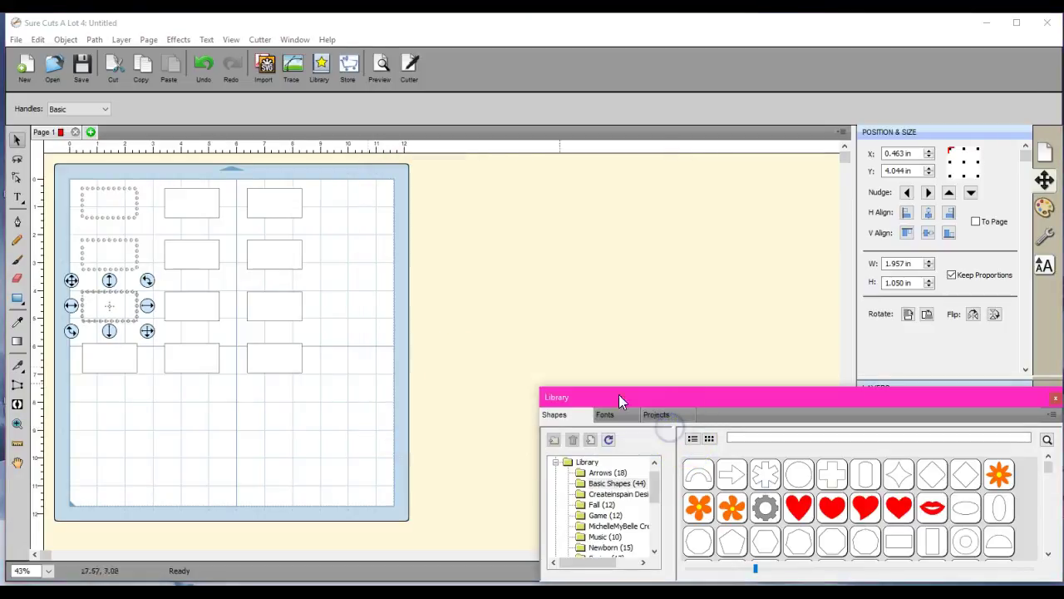
Give the bottom-left rectangle a 28-stone outline of round SS 14 / PP 27 (3.50 mm) rhinestones.
click(103, 356)
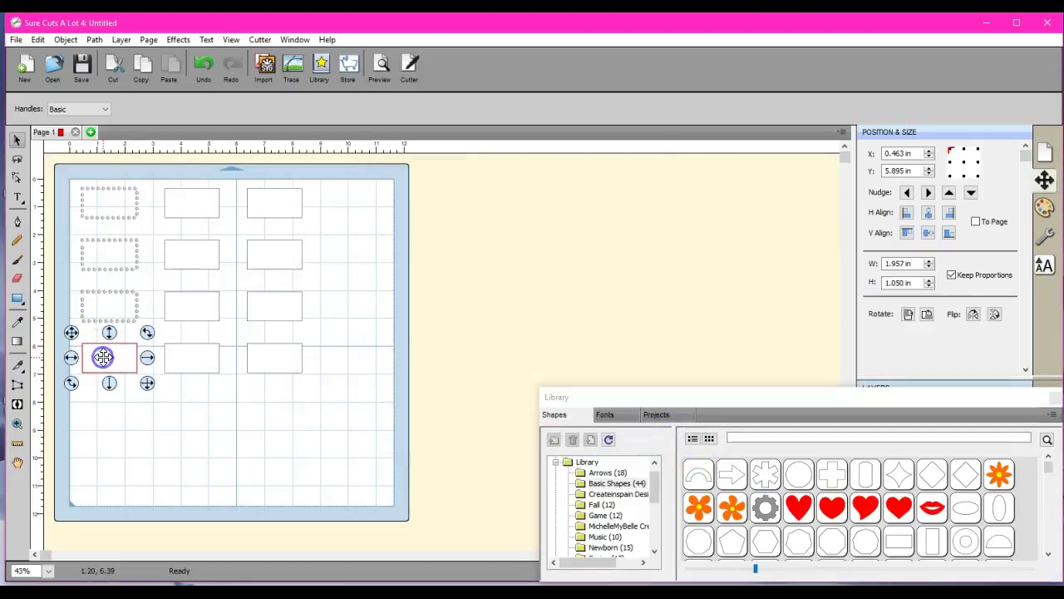
click(177, 39)
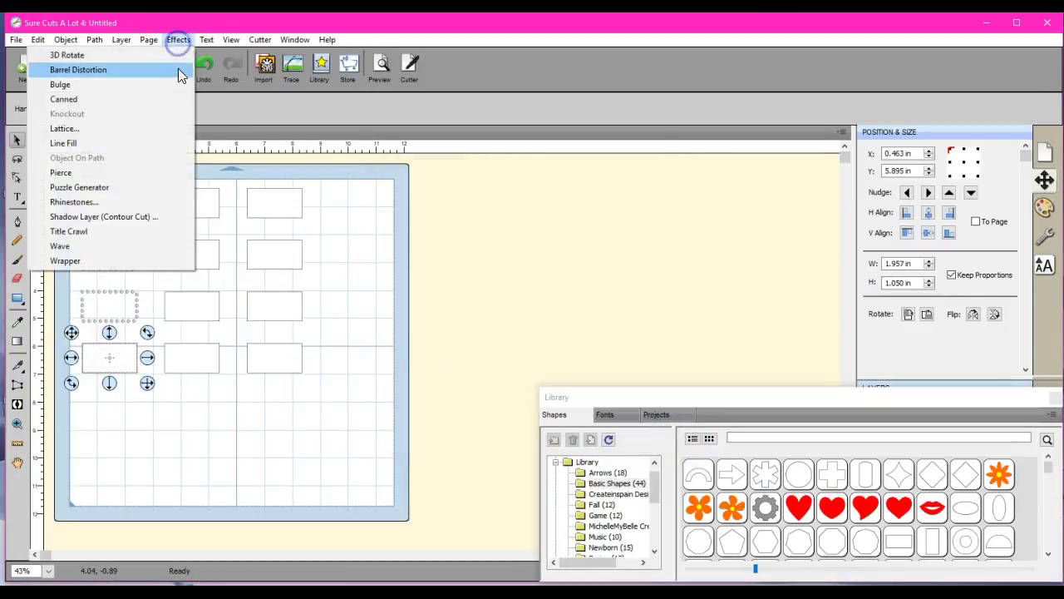
click(162, 203)
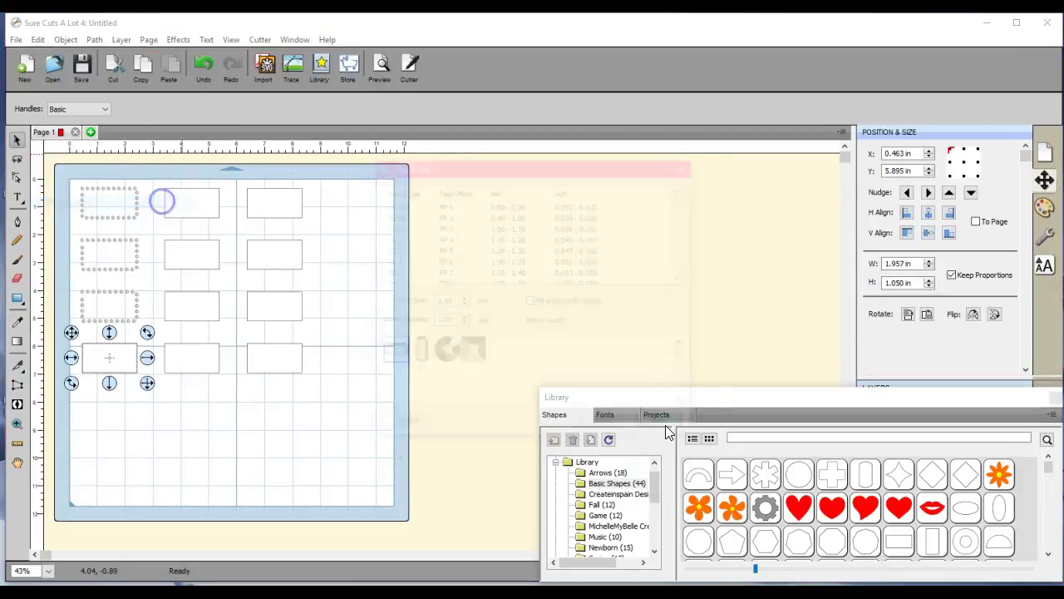
click(683, 277)
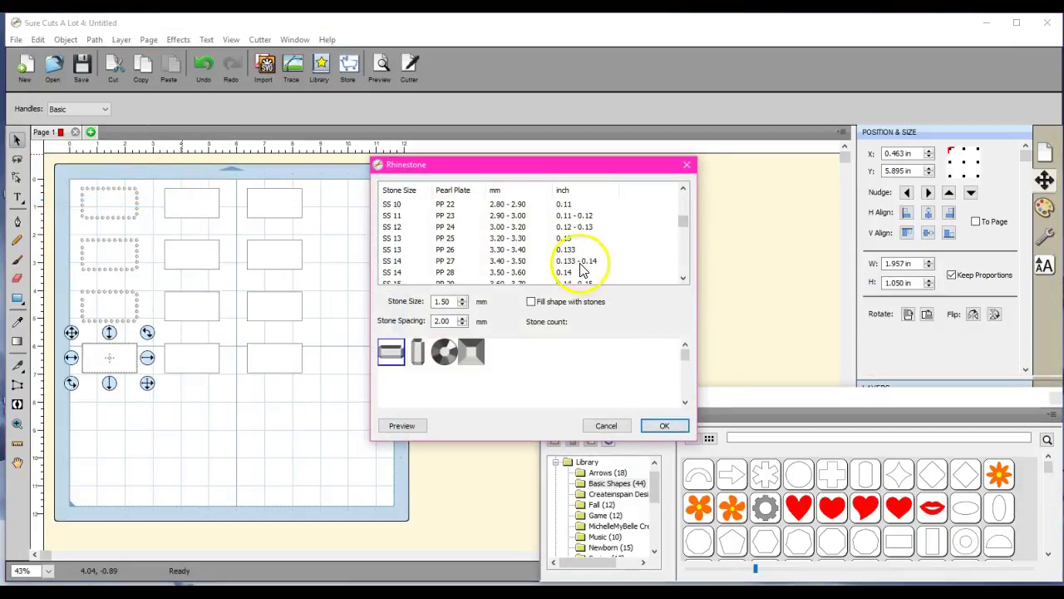
click(581, 264)
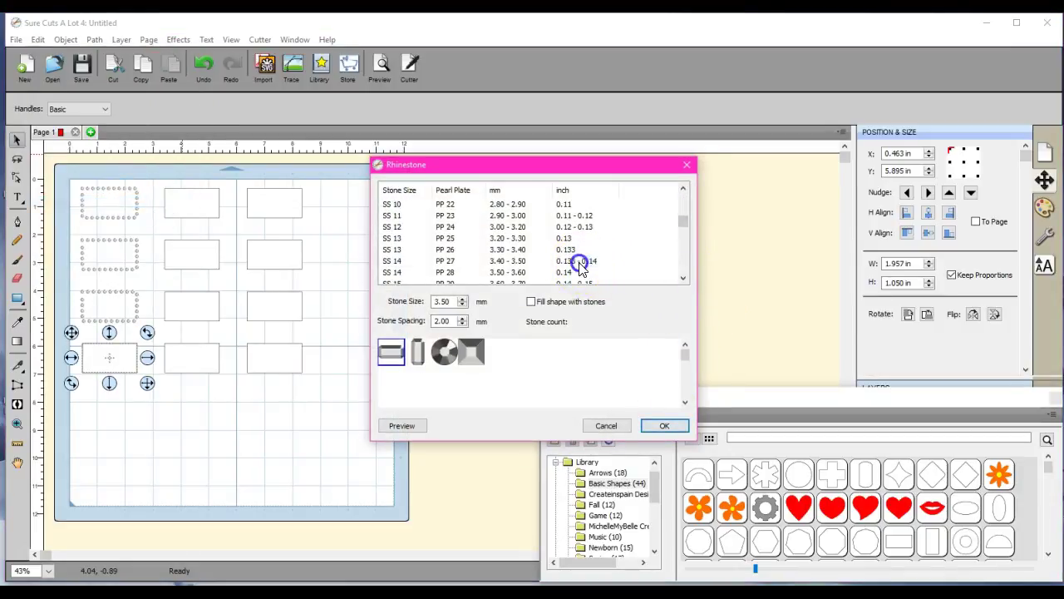
click(444, 351)
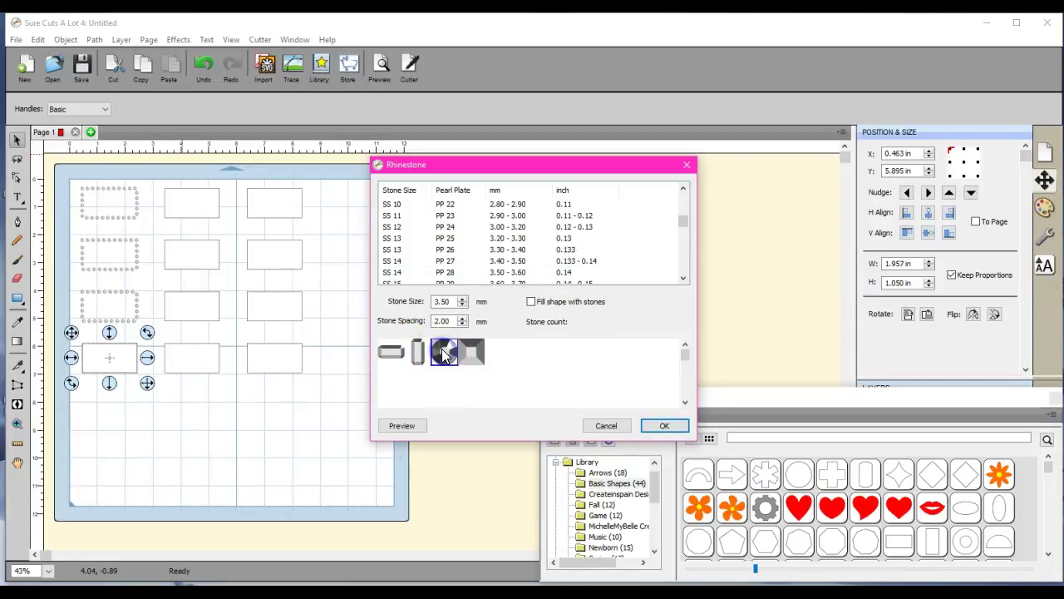
click(404, 425)
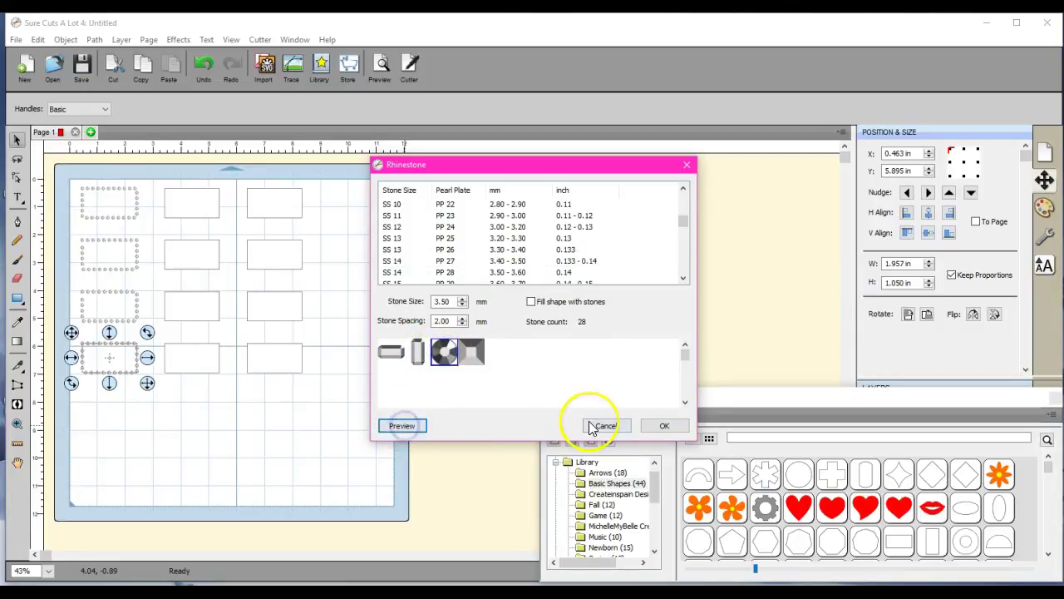
click(664, 426)
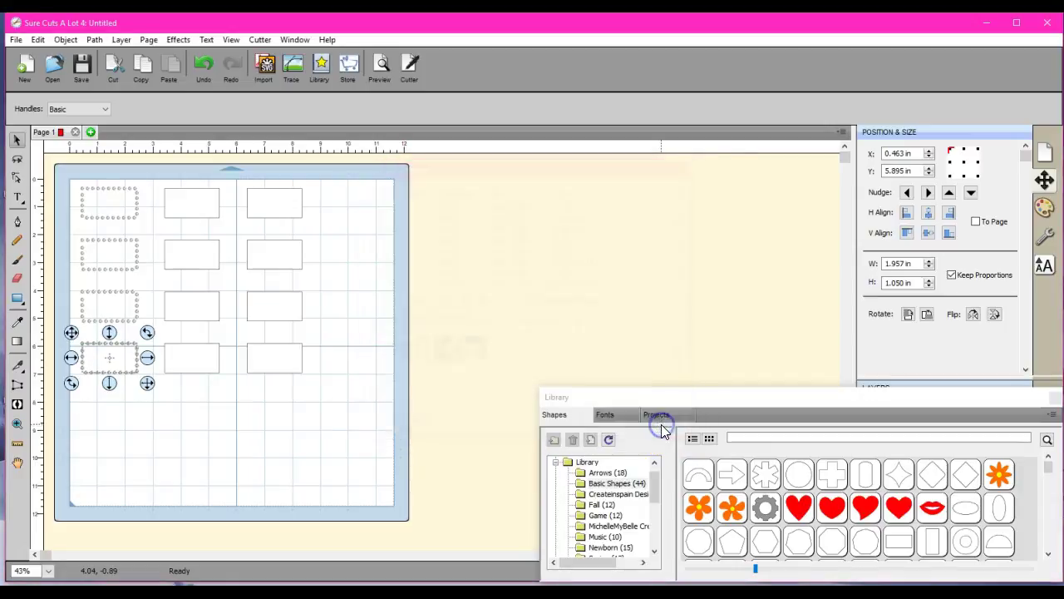
Give the top-middle rectangle a 28-stone outline of round SS 14 (3.60 mm) rhinestones.
click(191, 200)
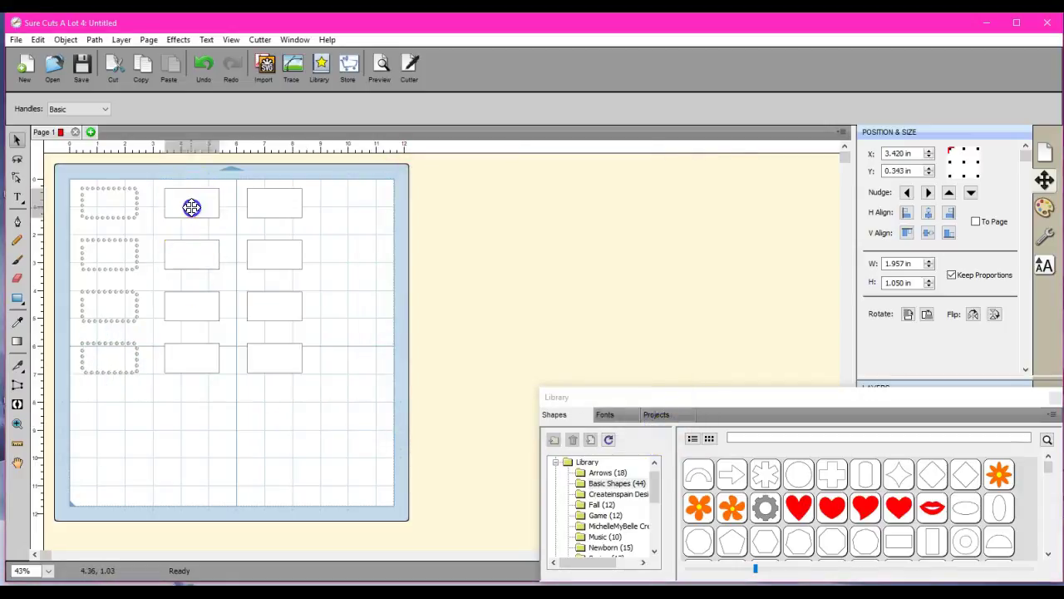
click(179, 40)
click(161, 203)
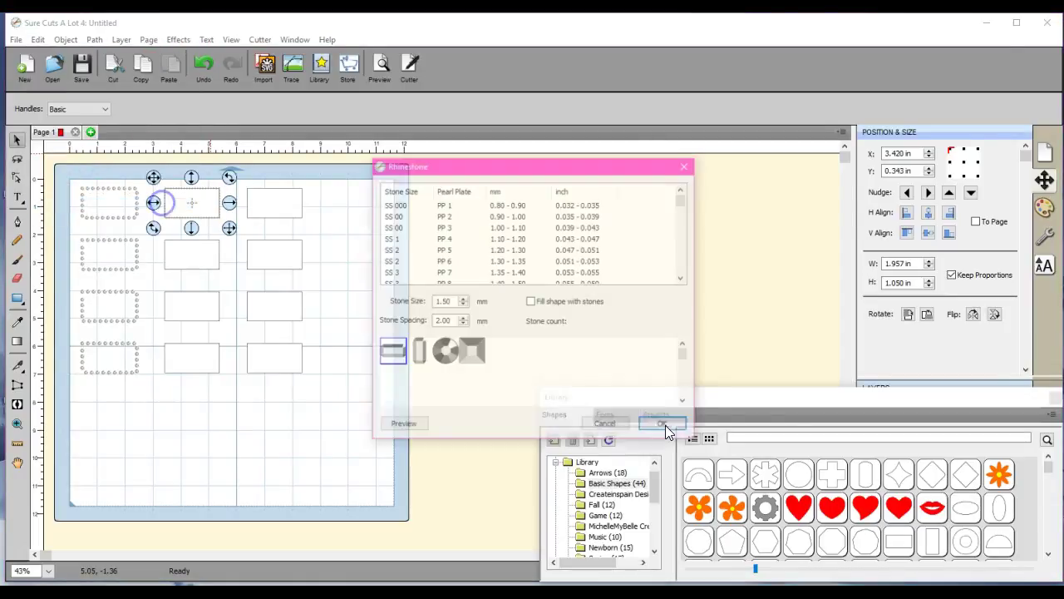
click(684, 274)
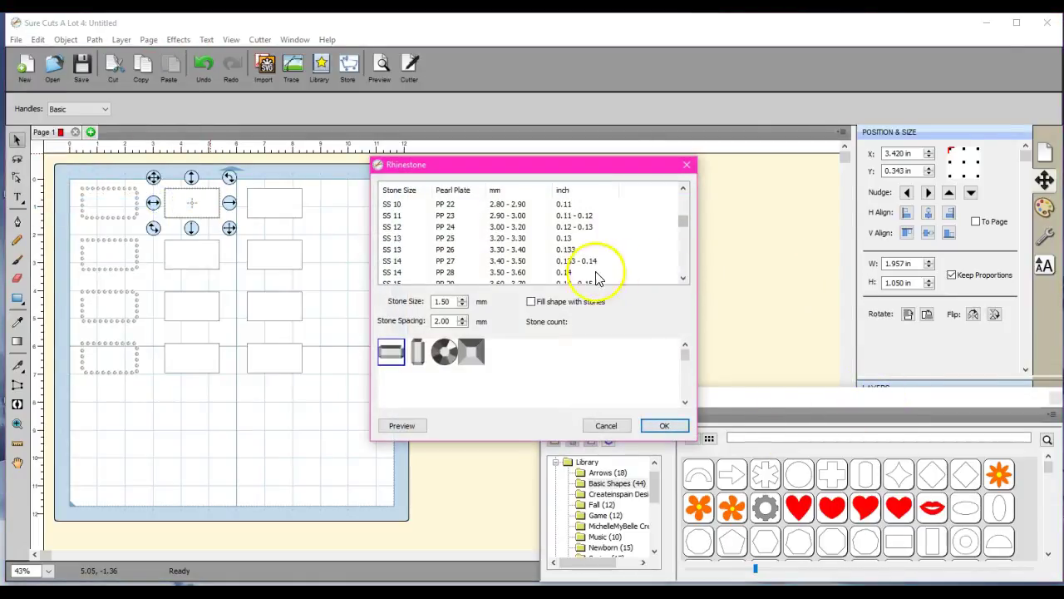
click(566, 274)
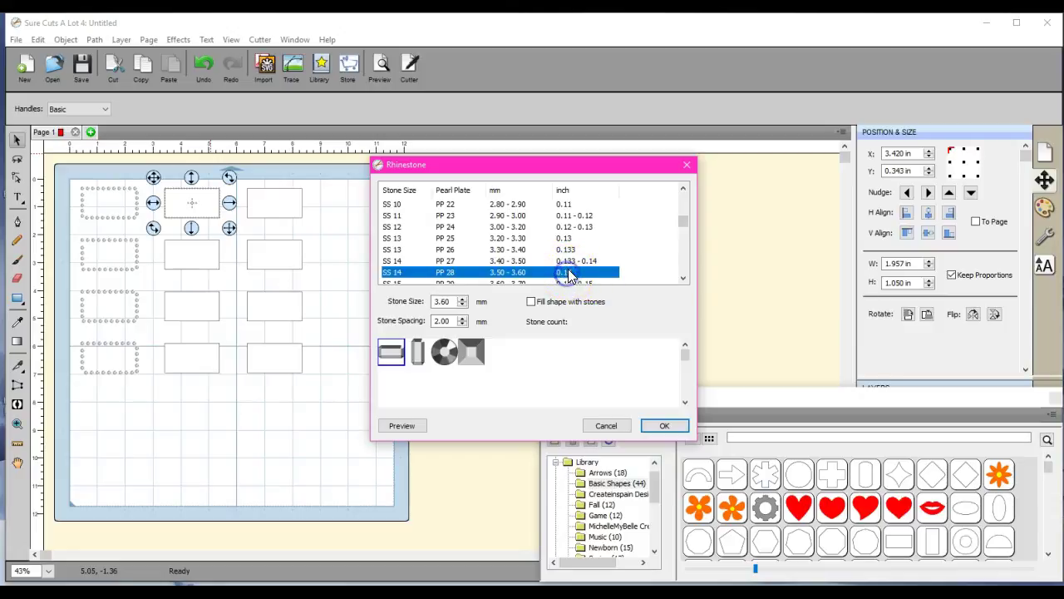
click(444, 351)
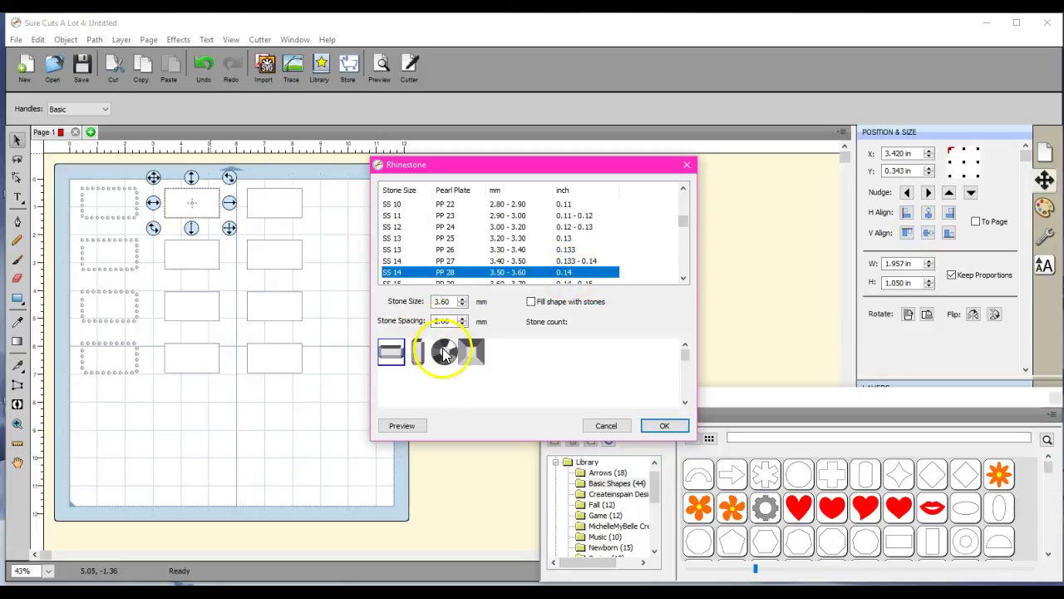
click(399, 426)
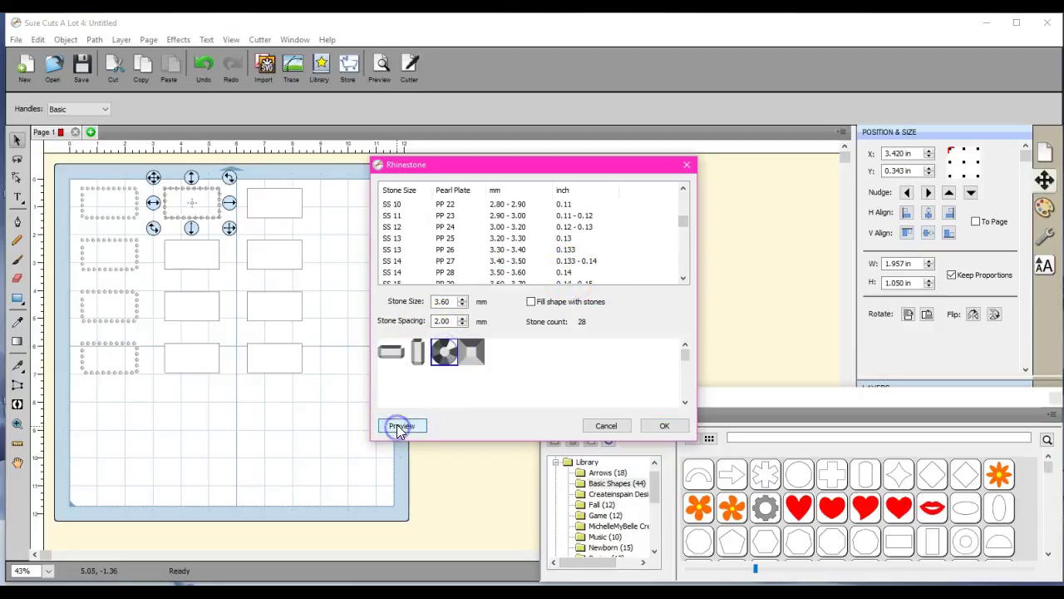
click(657, 427)
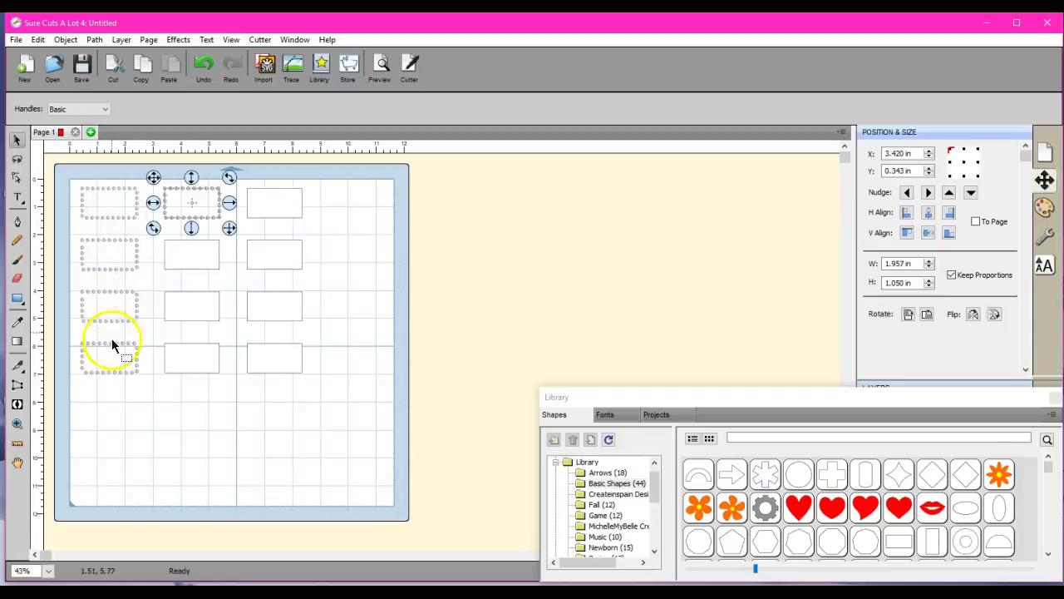
Give the second-row middle rectangle a 27-stone outline of round SS 15 (3.70 mm) rhinestones.
click(194, 246)
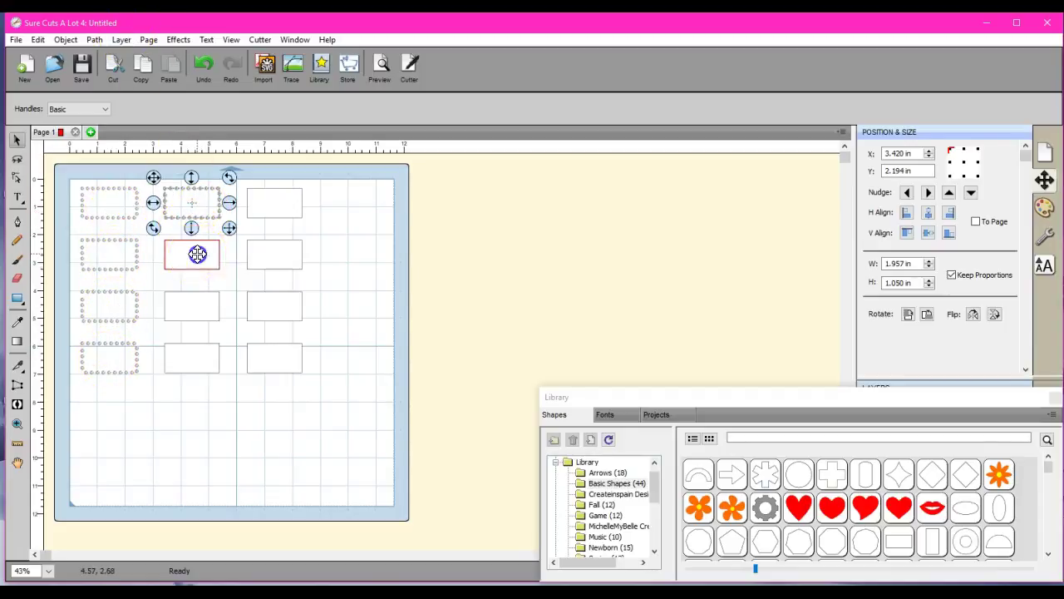
click(178, 41)
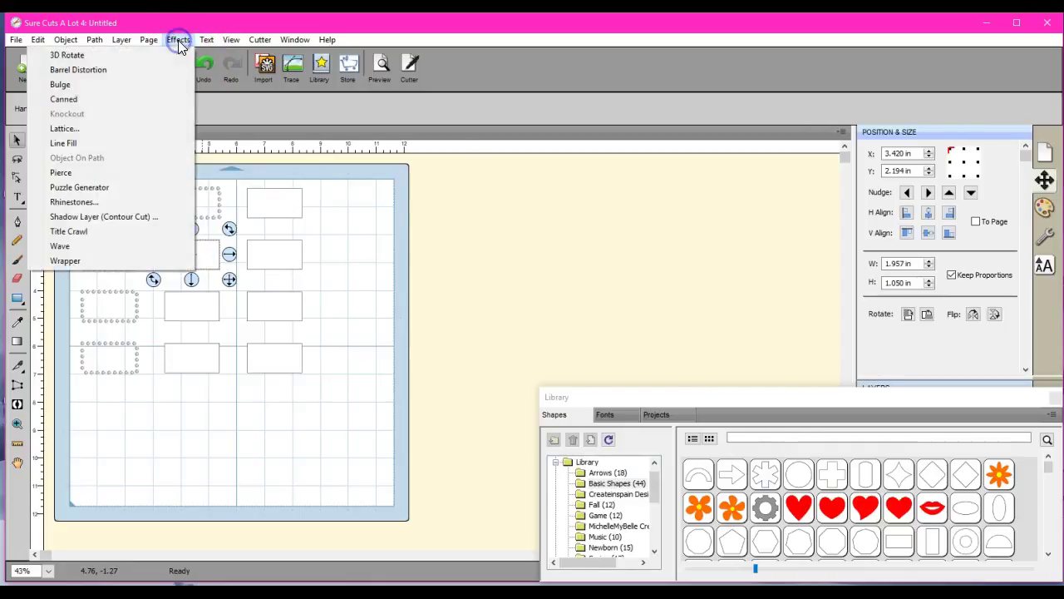
click(158, 220)
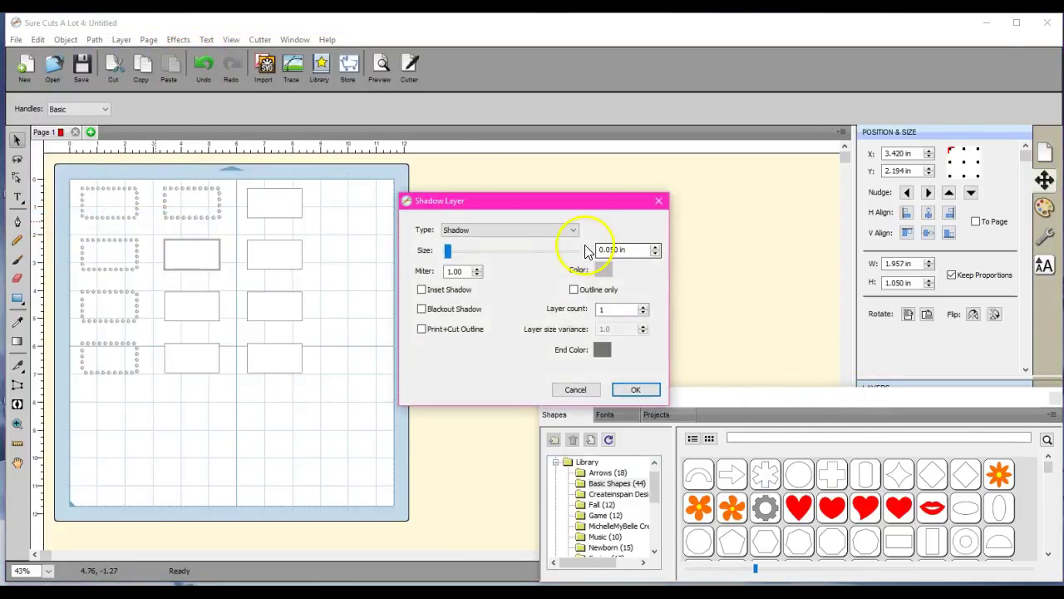
click(574, 391)
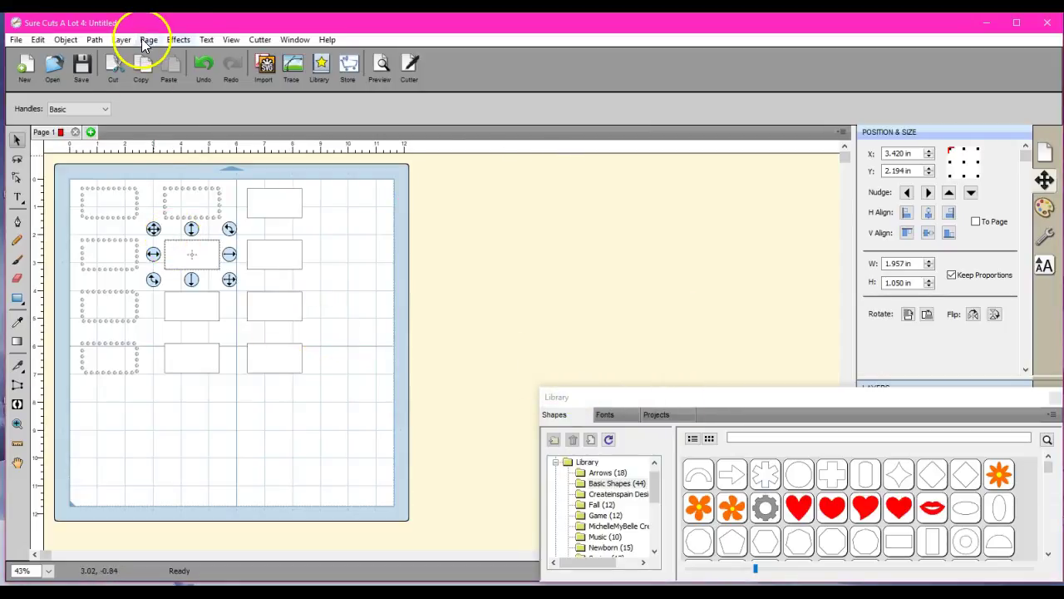
click(179, 40)
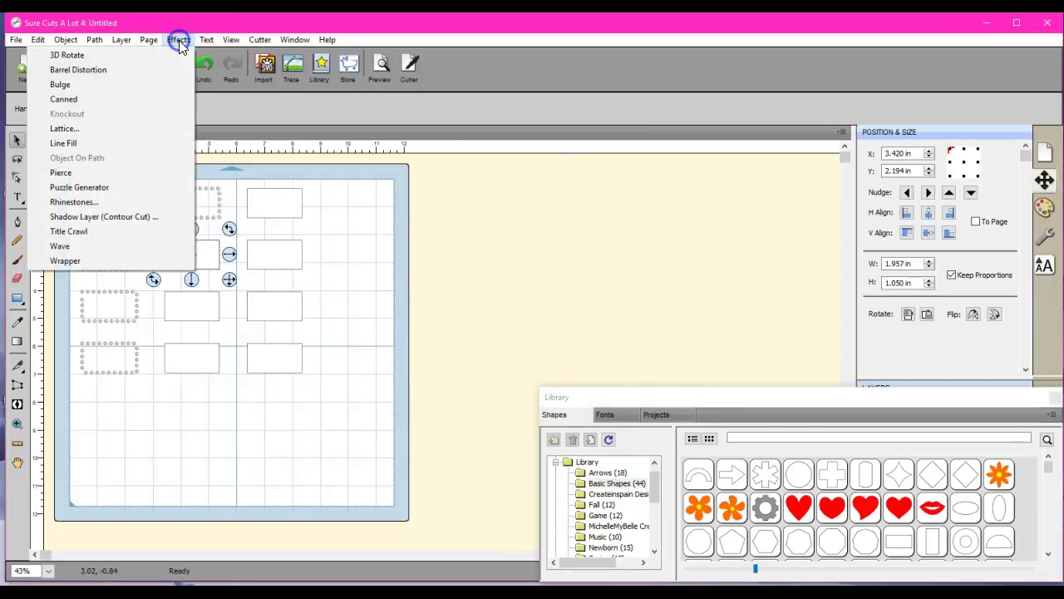
click(156, 204)
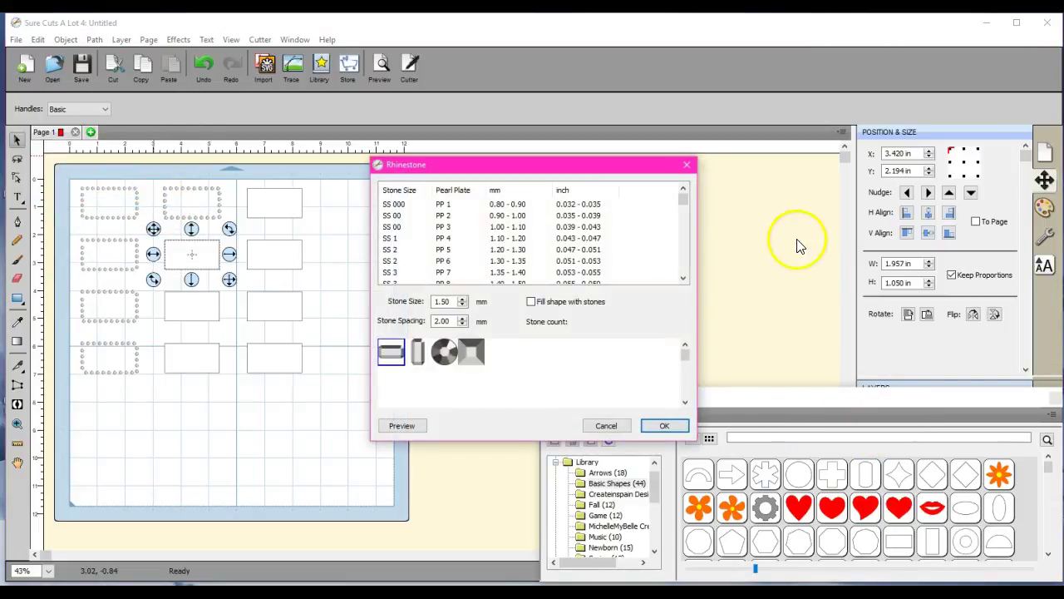
click(684, 272)
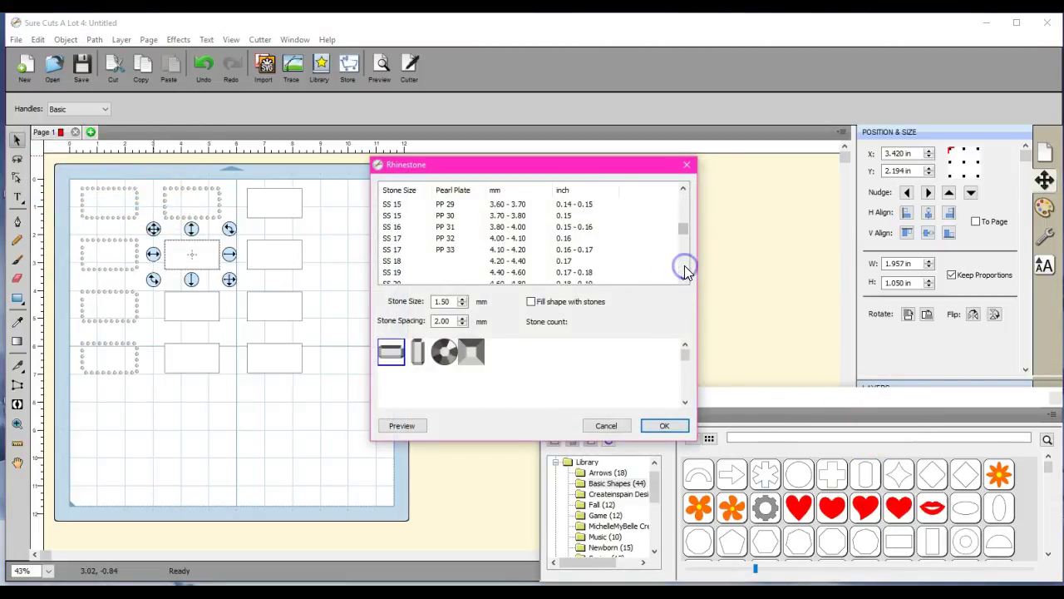
click(685, 189)
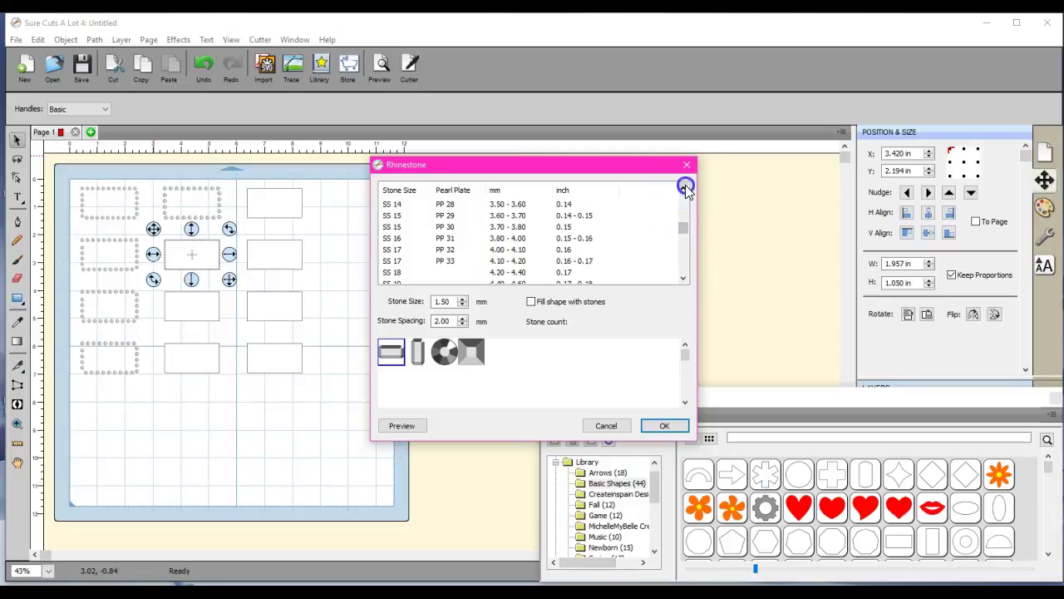
click(589, 216)
click(443, 351)
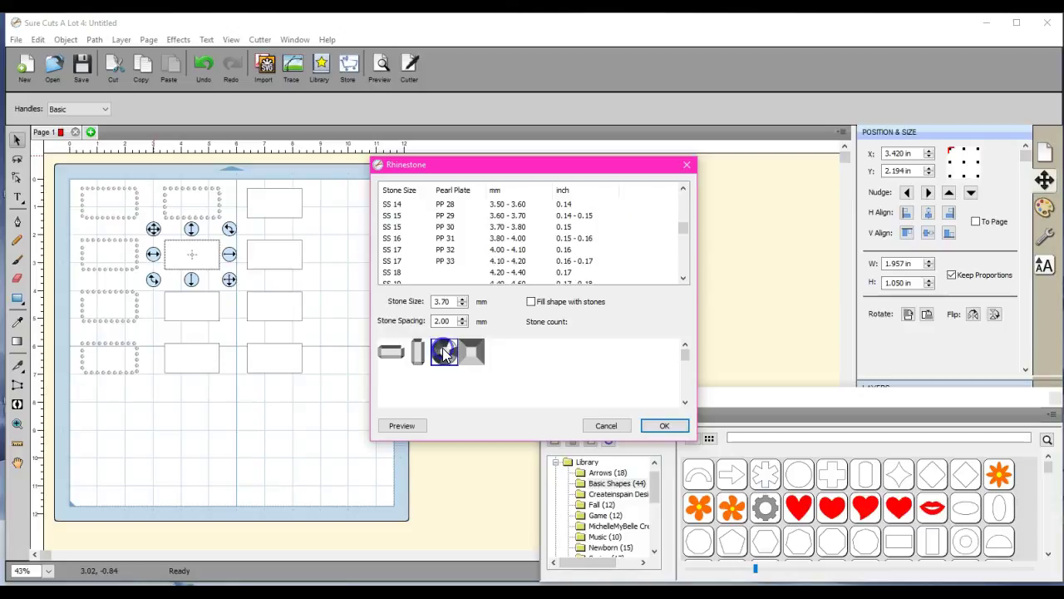
click(400, 426)
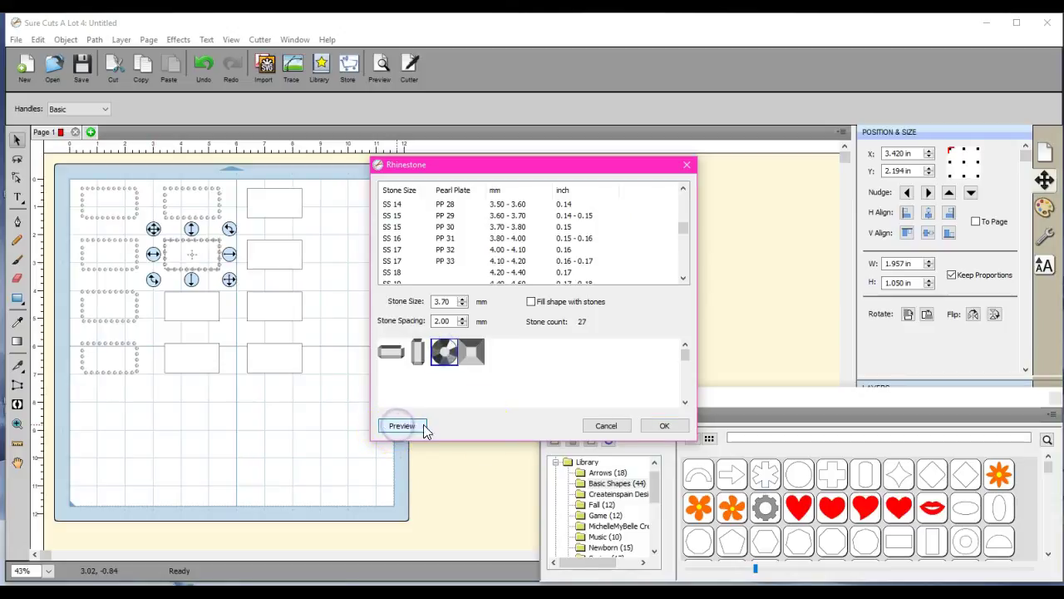
click(664, 426)
Give the third-row middle rectangle a 27-stone outline of round SS 15 / PP 30 (3.80 mm) rhinestones.
click(192, 307)
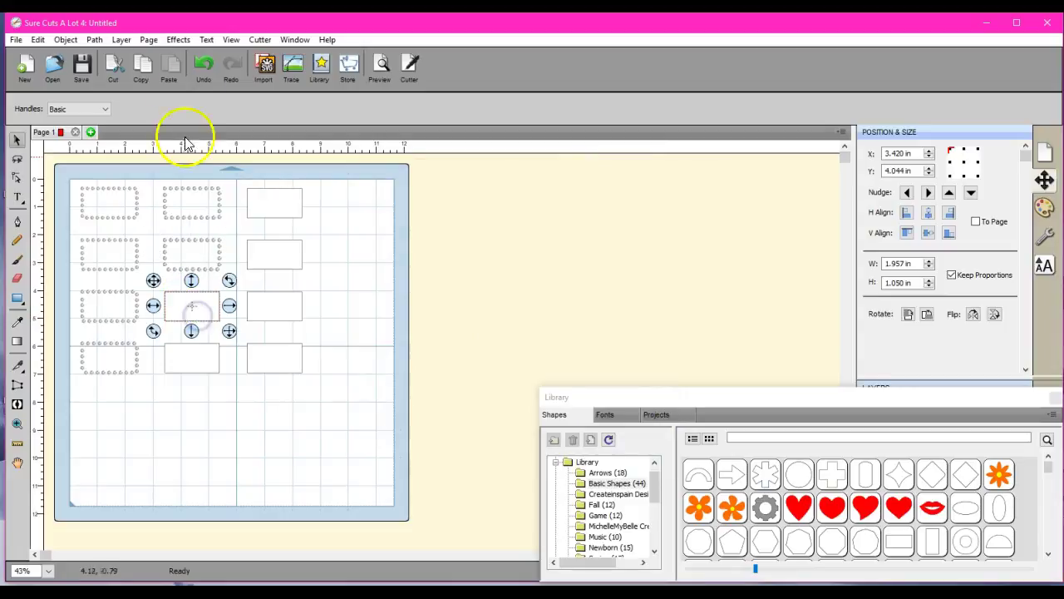
click(178, 39)
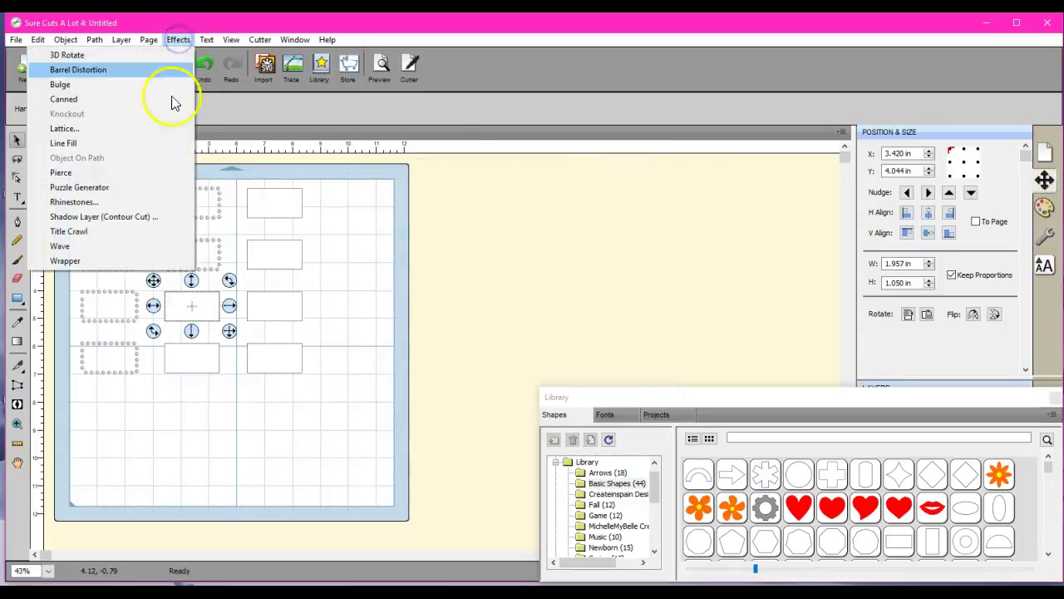
click(73, 202)
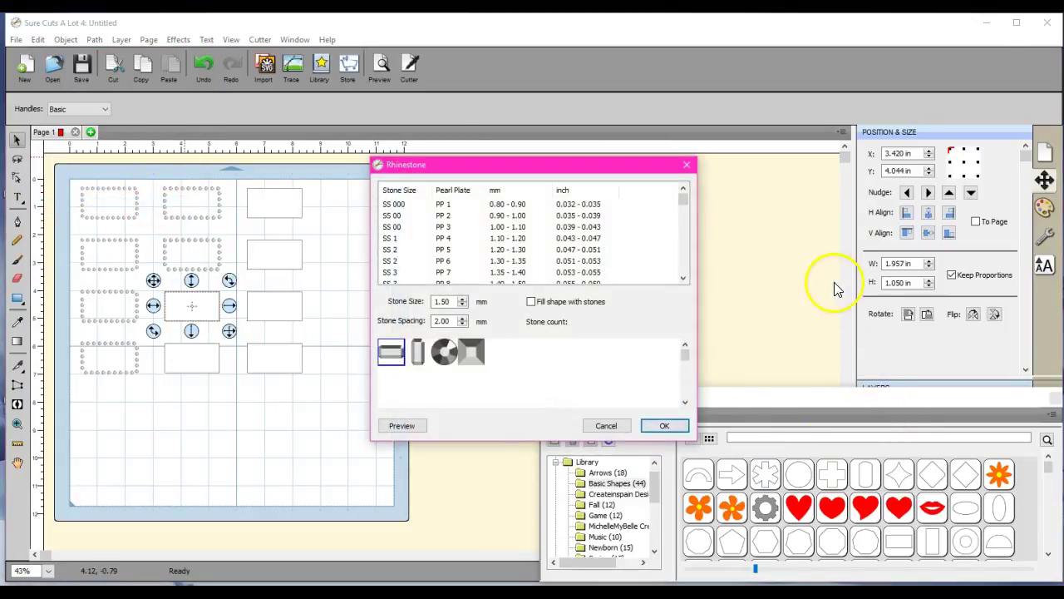
scroll(683, 271, down, 9)
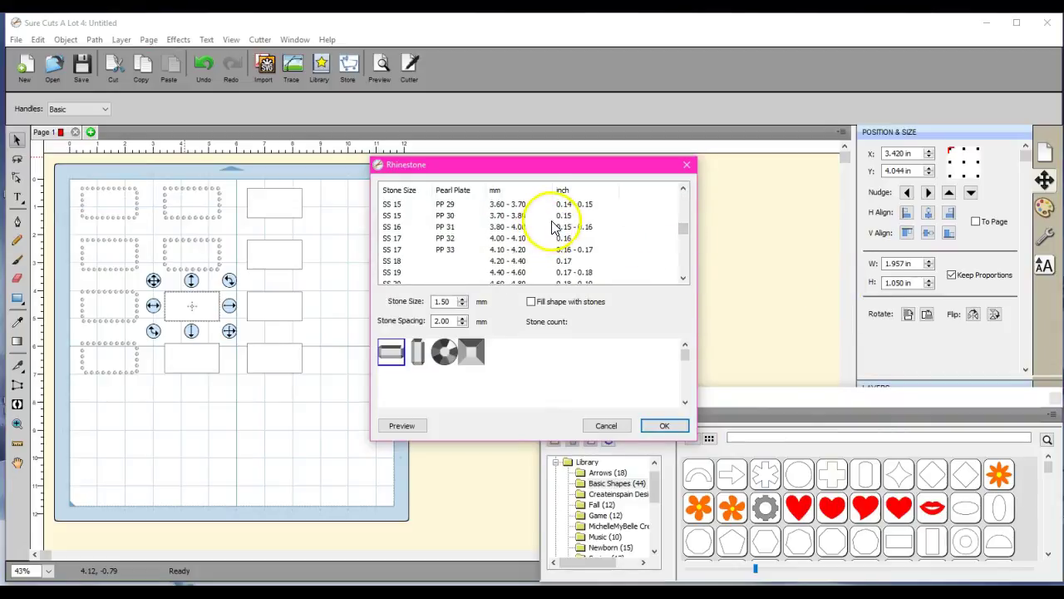
click(560, 216)
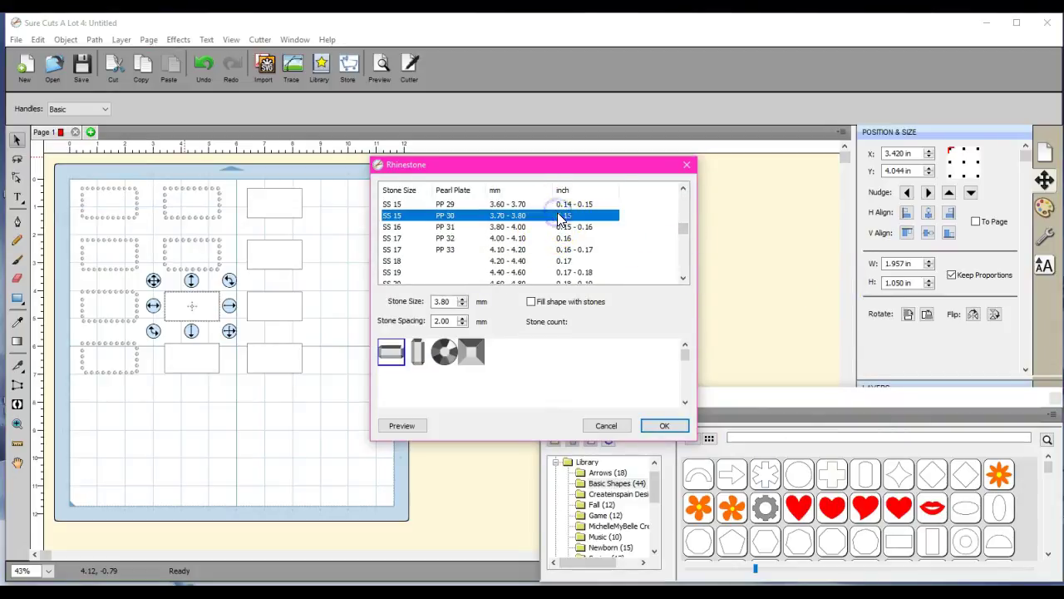
click(444, 352)
click(403, 427)
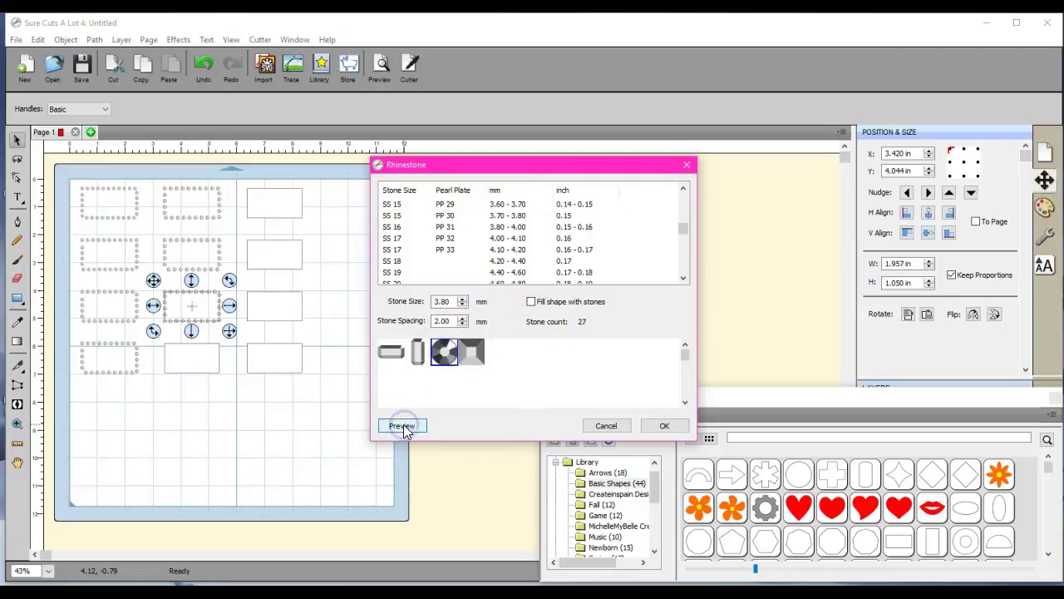
click(670, 422)
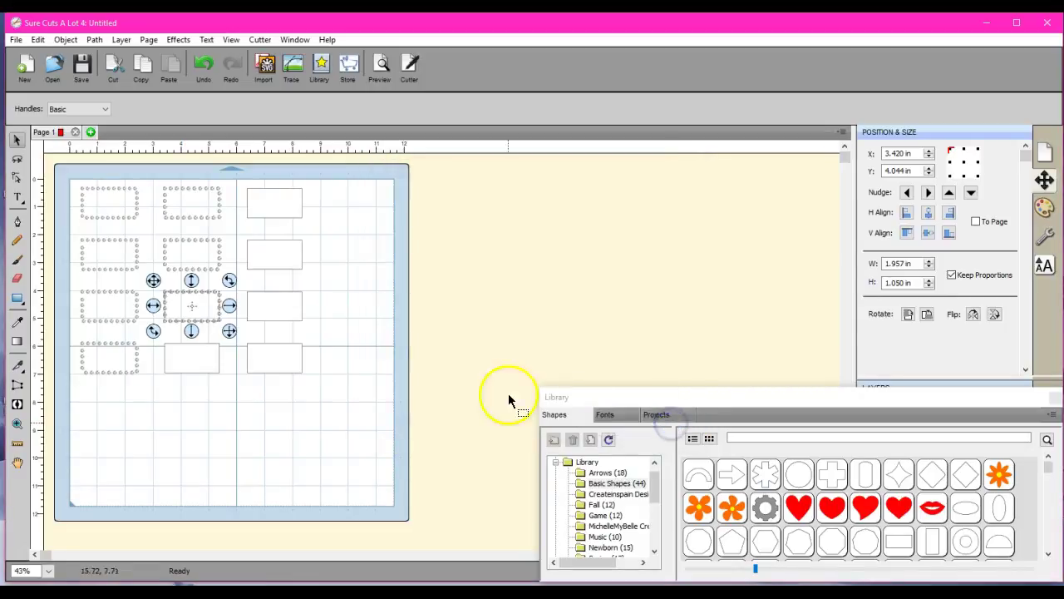
Move the leftover bottom rectangle into the right column, then delete that column's plain rectangles.
drag(181, 359, 267, 359)
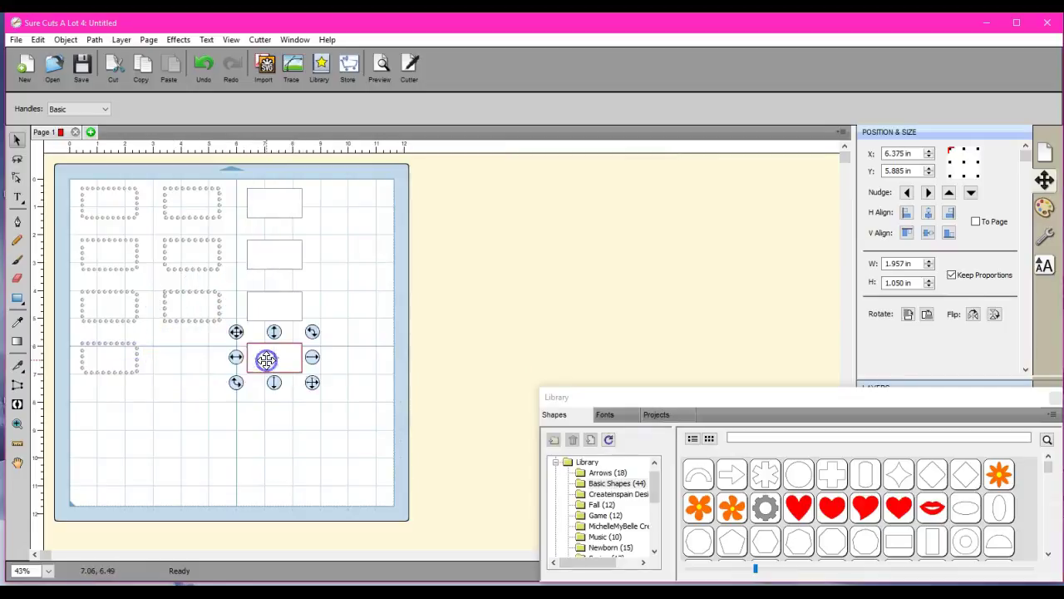
drag(231, 174, 335, 426)
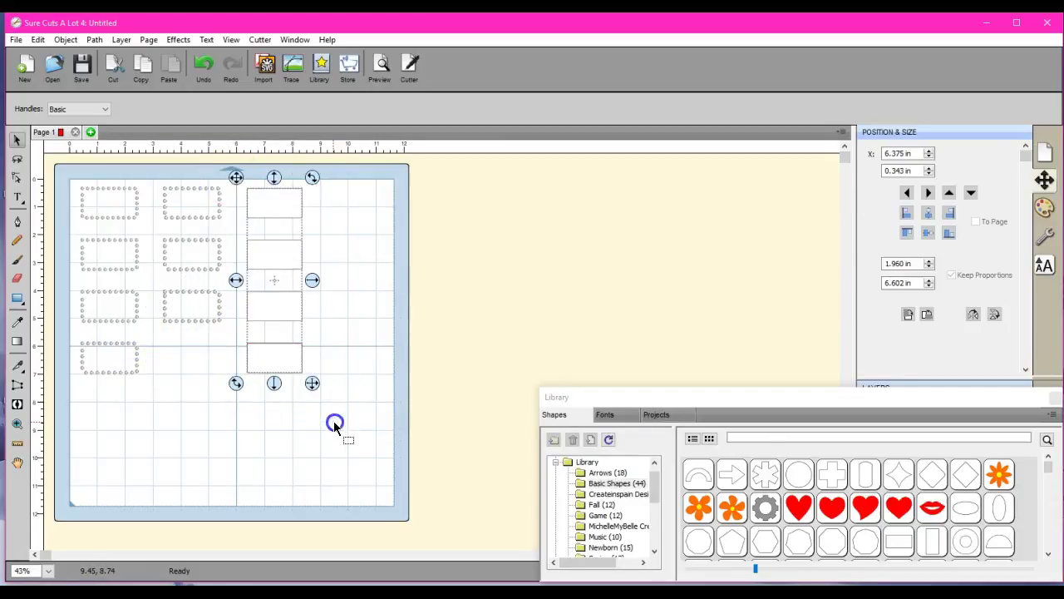
key(Delete)
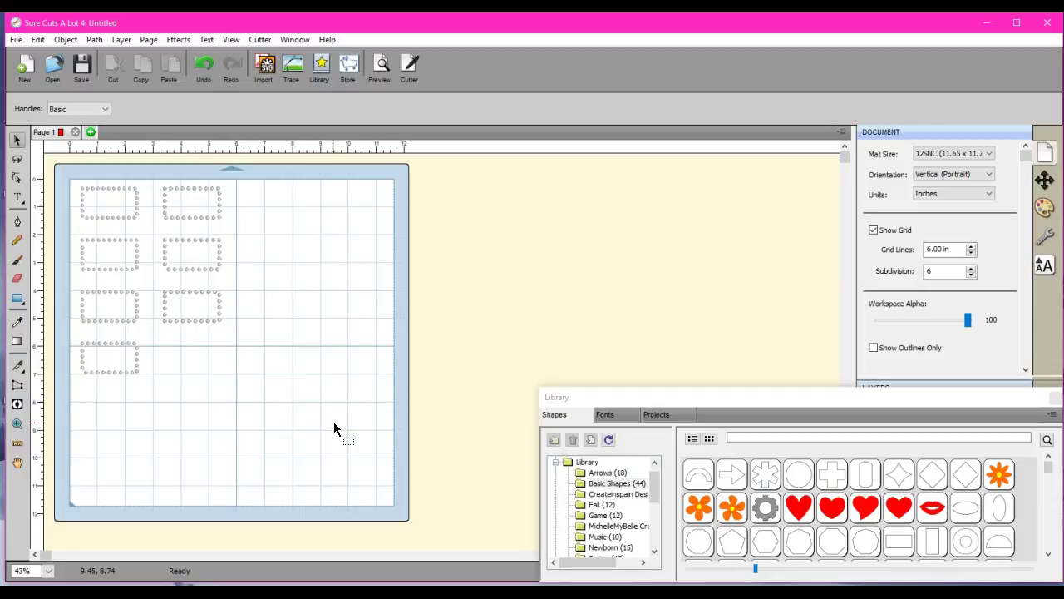
click(16, 40)
click(33, 148)
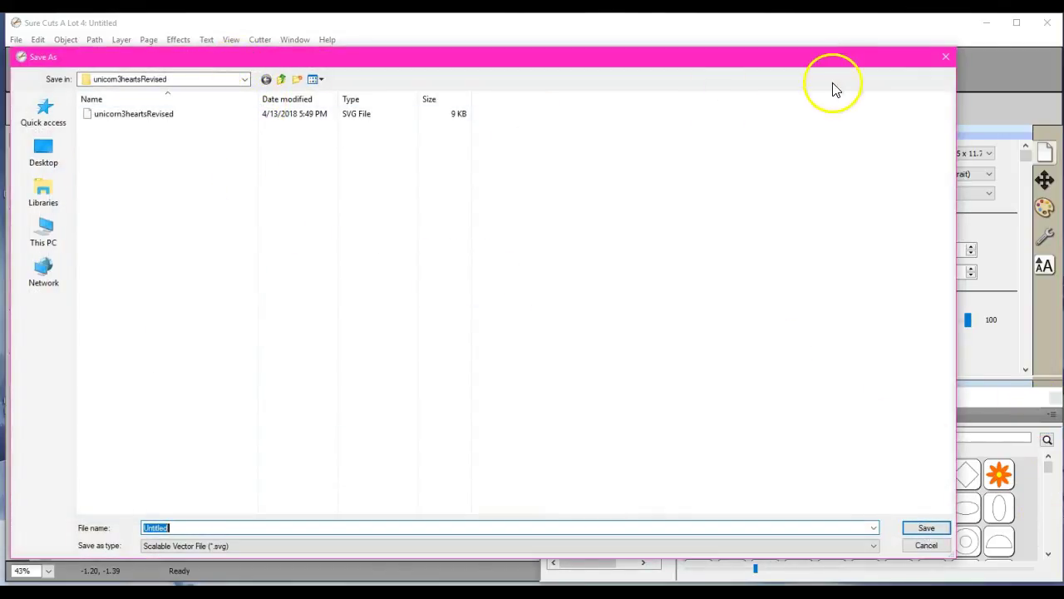
click(946, 60)
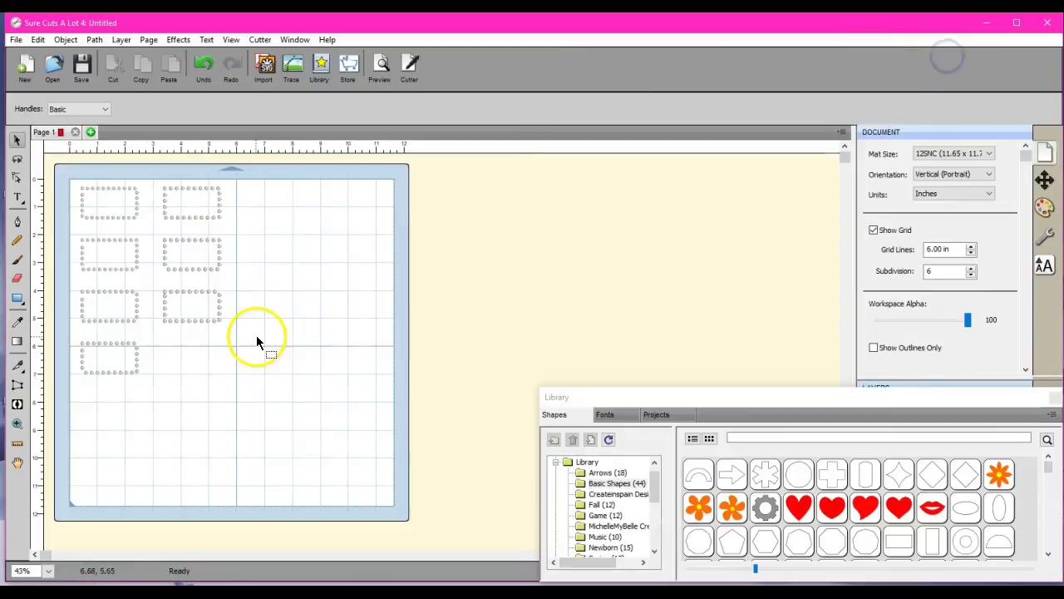